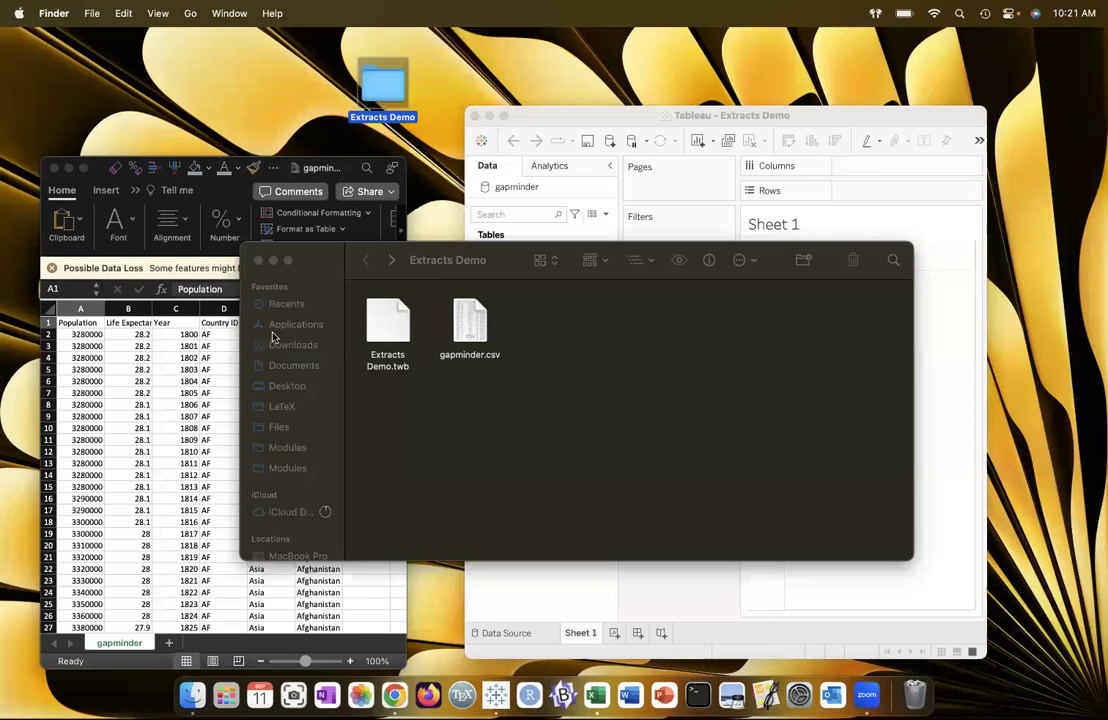
Switch to Tableau and close the gapminder data source in the Extracts Demo workbook
{"action": "left_click", "coordinate": [210, 346]}
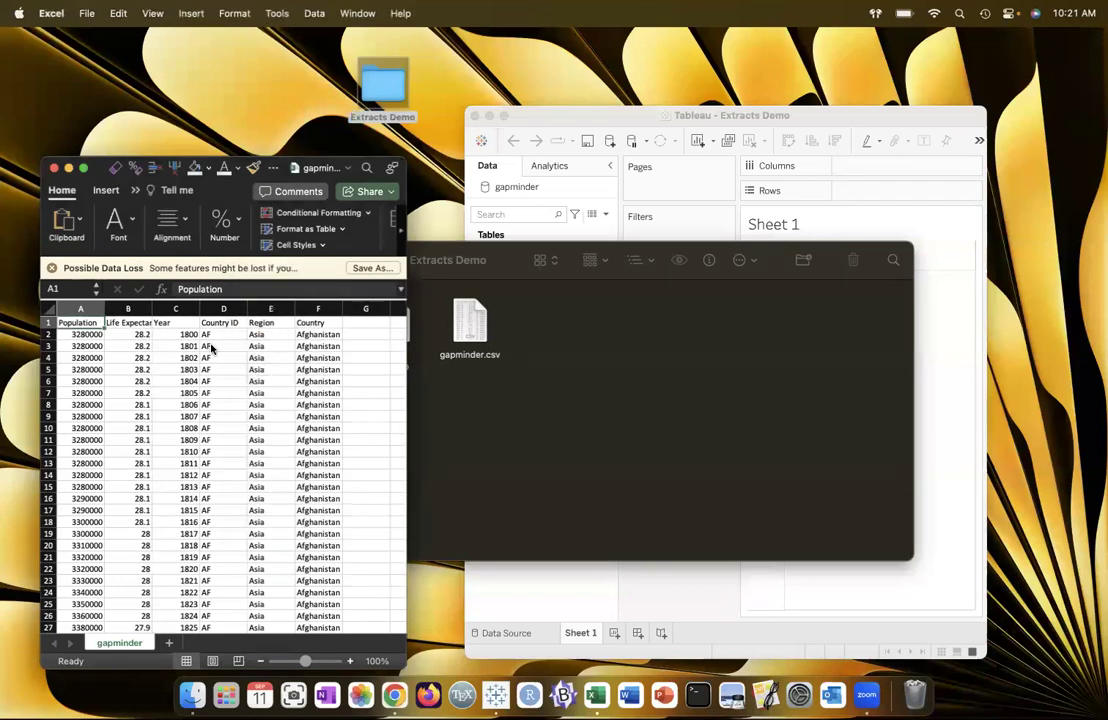
{"action": "left_click", "coordinate": [932, 307]}
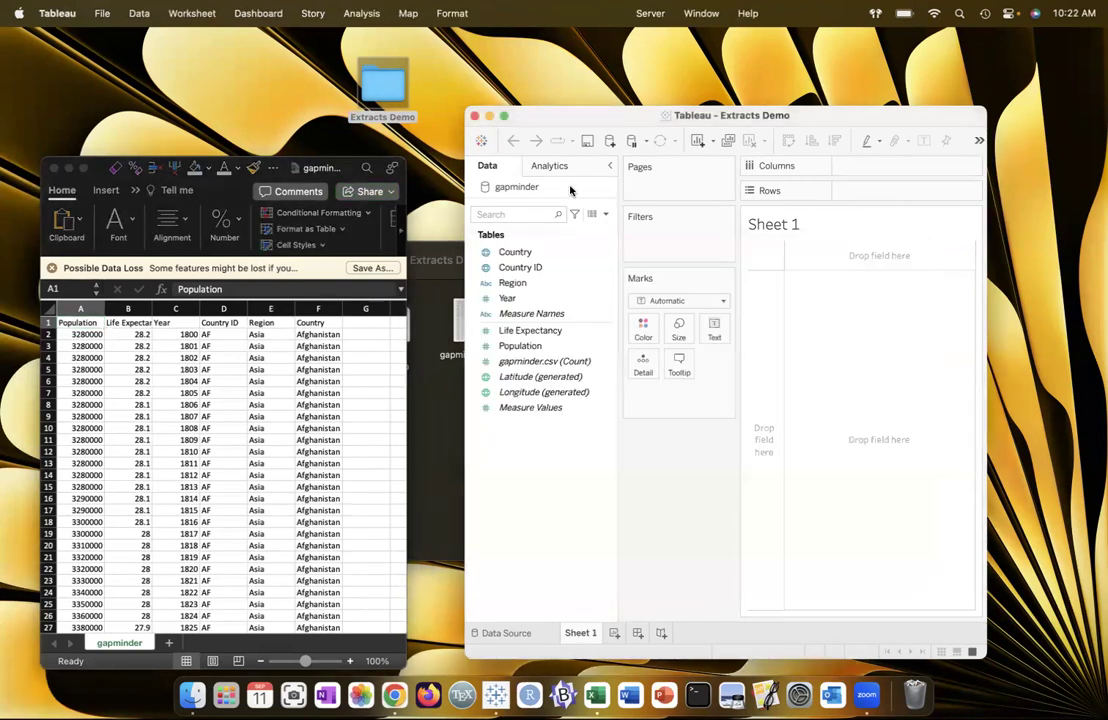
{"action": "right_click", "coordinate": [533, 187]}
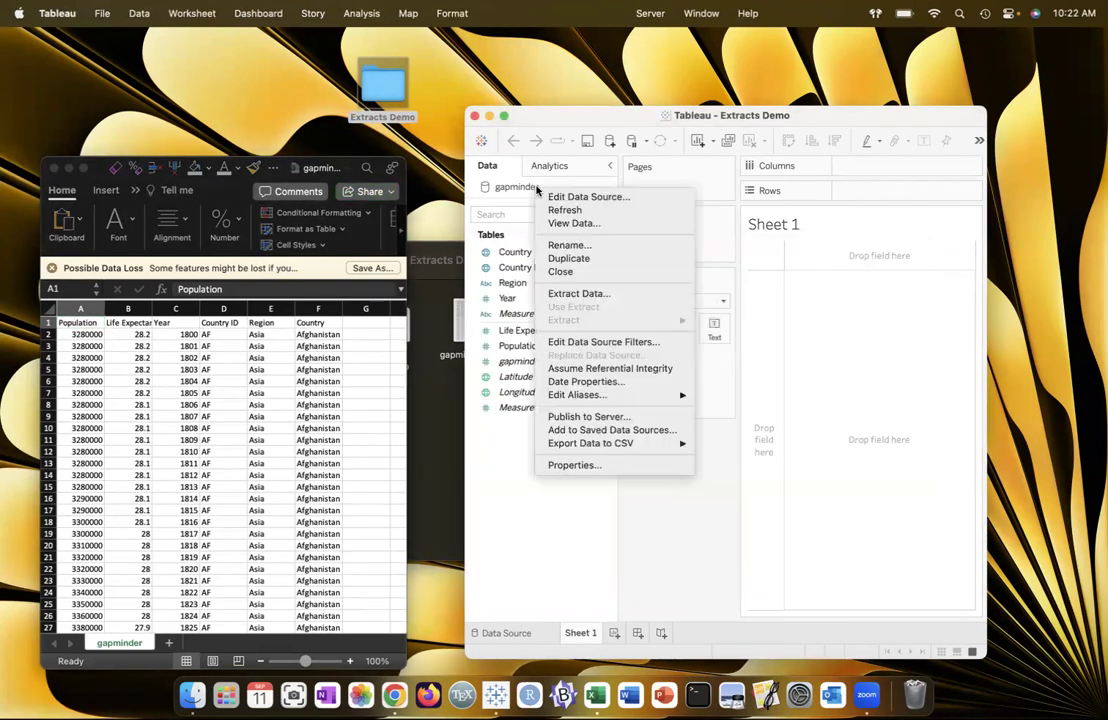
{"action": "left_click", "coordinate": [566, 271]}
Connect to the text file gapminder.csv as a new data source and enlarge its data preview
{"action": "left_click", "coordinate": [102, 13]}
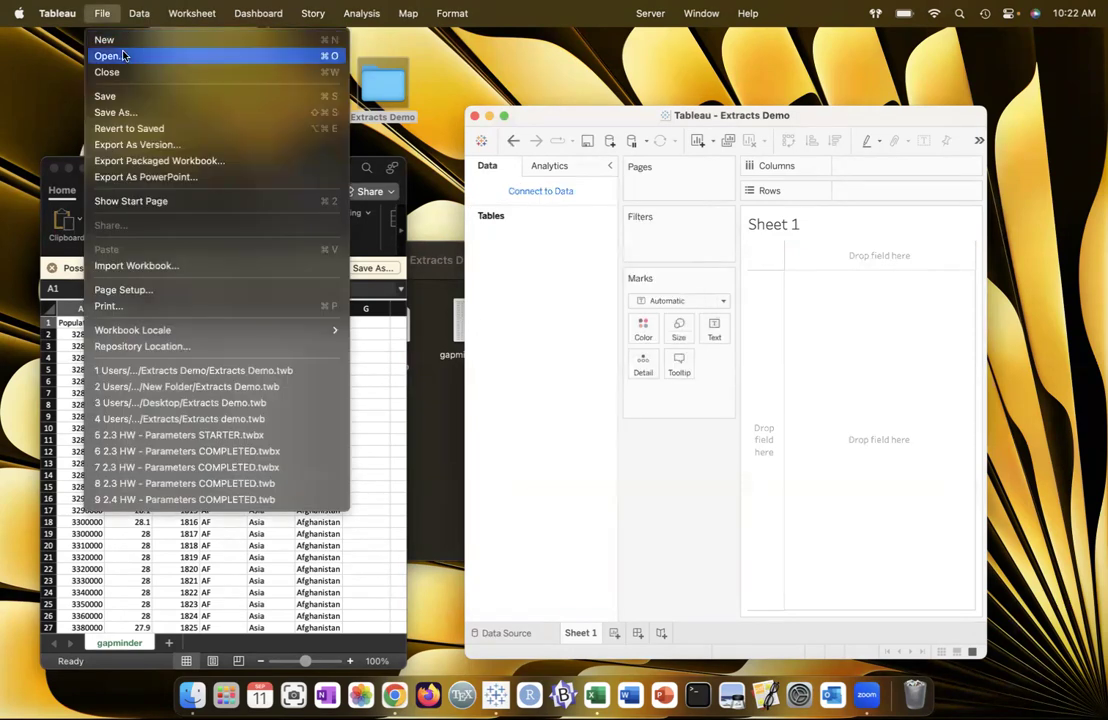
{"action": "mouse_move", "coordinate": [139, 13]}
{"action": "left_click", "coordinate": [128, 40]}
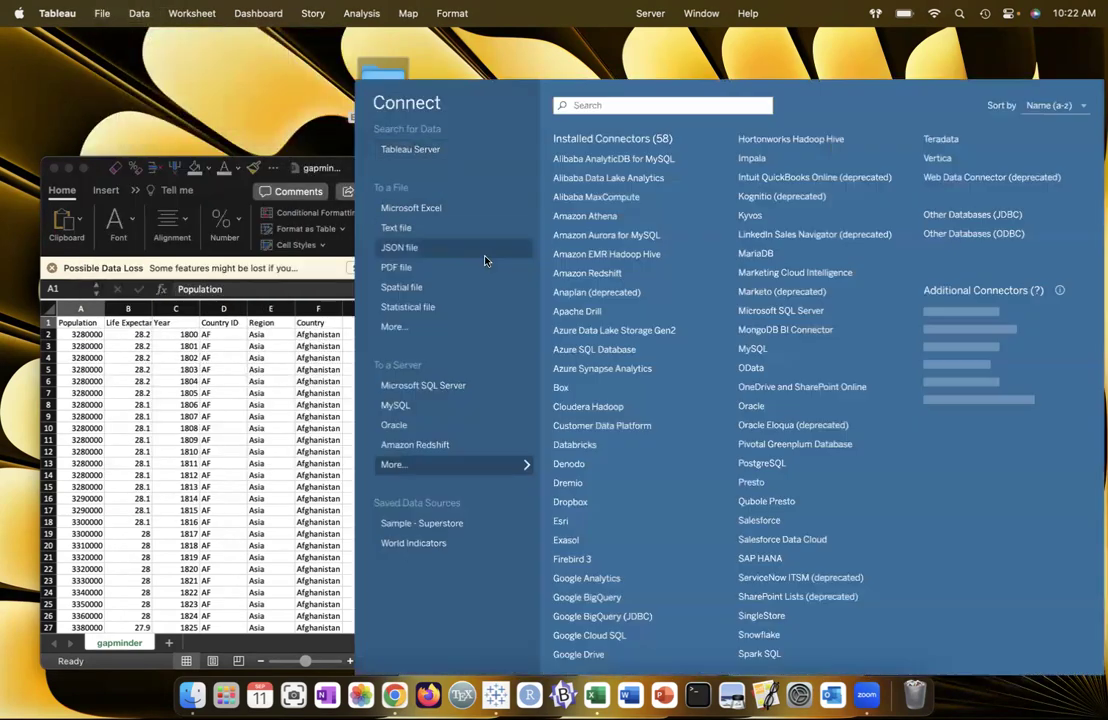
{"action": "left_click", "coordinate": [450, 228]}
{"action": "double_click", "coordinate": [492, 195]}
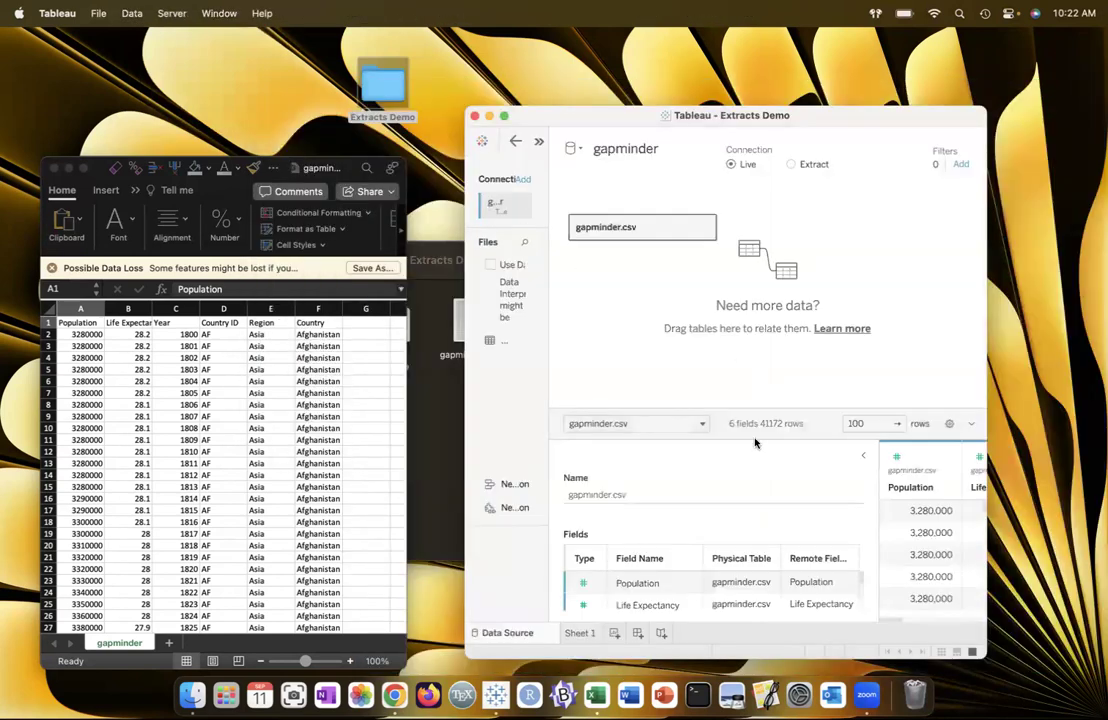
{"action": "left_click_drag", "start_coordinate": [877, 496], "coordinate": [790, 494]}
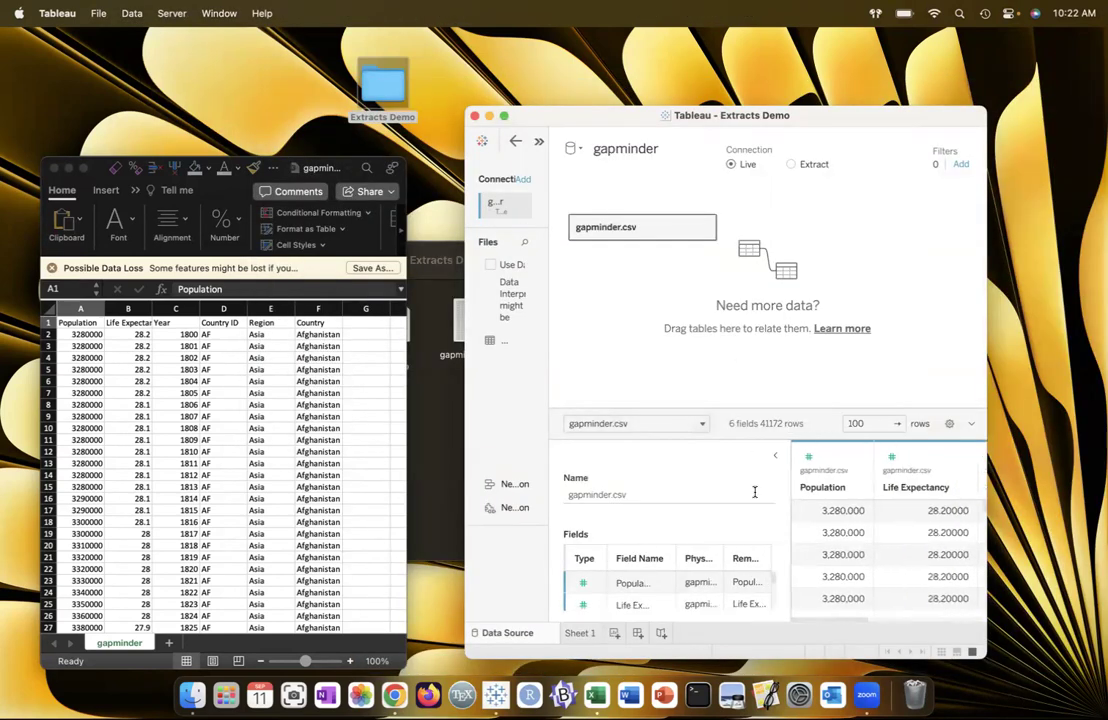
{"action": "scroll", "coordinate": [826, 515], "scroll_direction": "right", "scroll_amount": 5}
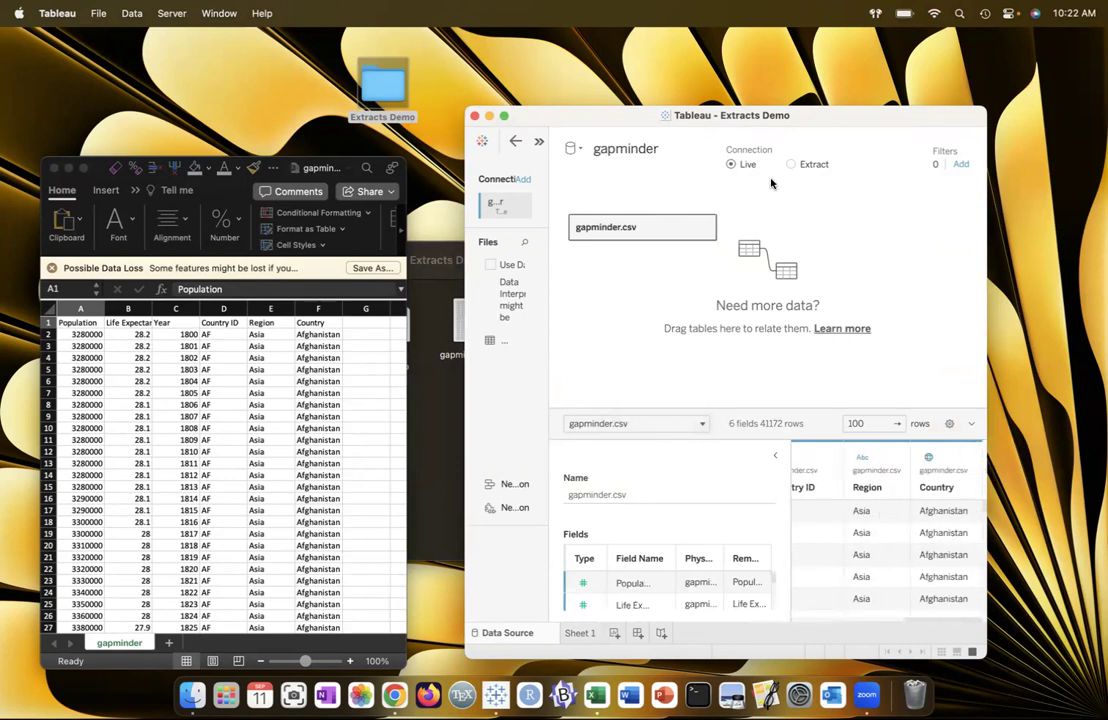
Switch to Excel, change the Country in cell F2 of gapminder.csv to Antarctica, and save the file
{"action": "left_click", "coordinate": [316, 334]}
{"action": "type", "text": "An"}
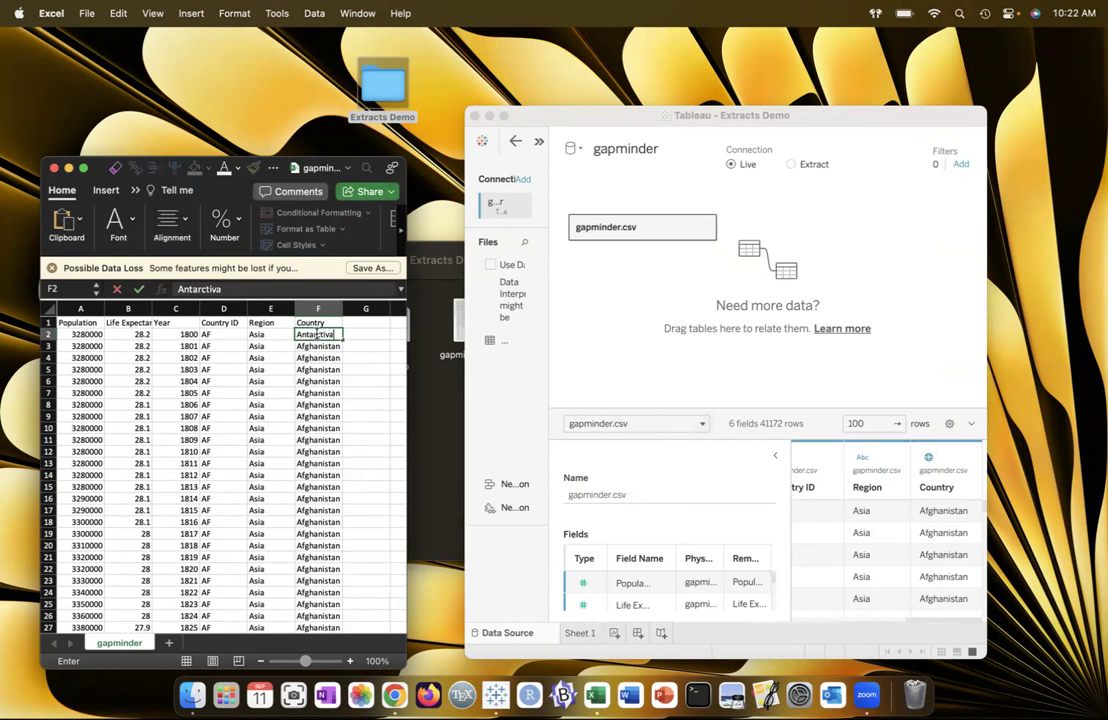
{"action": "type", "text": "tarctica"}
{"action": "left_click", "coordinate": [331, 383]}
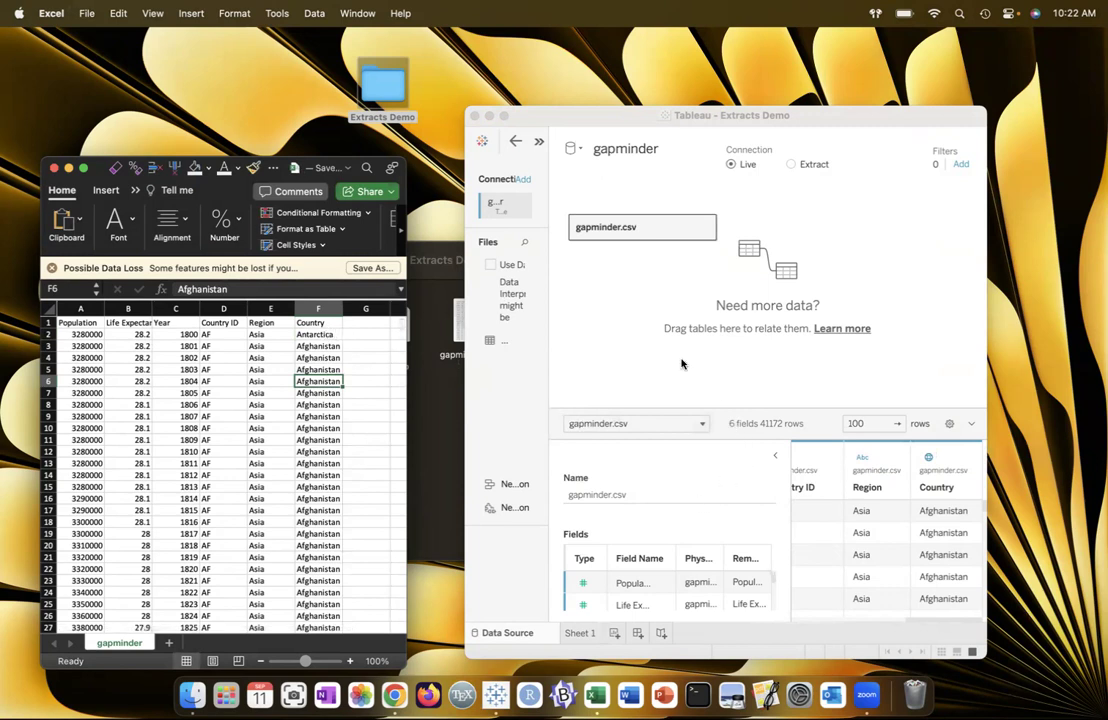
Switch to Tableau, refresh the gapminder data source from Sheet 1 and open its data source page
{"action": "left_click", "coordinate": [578, 634]}
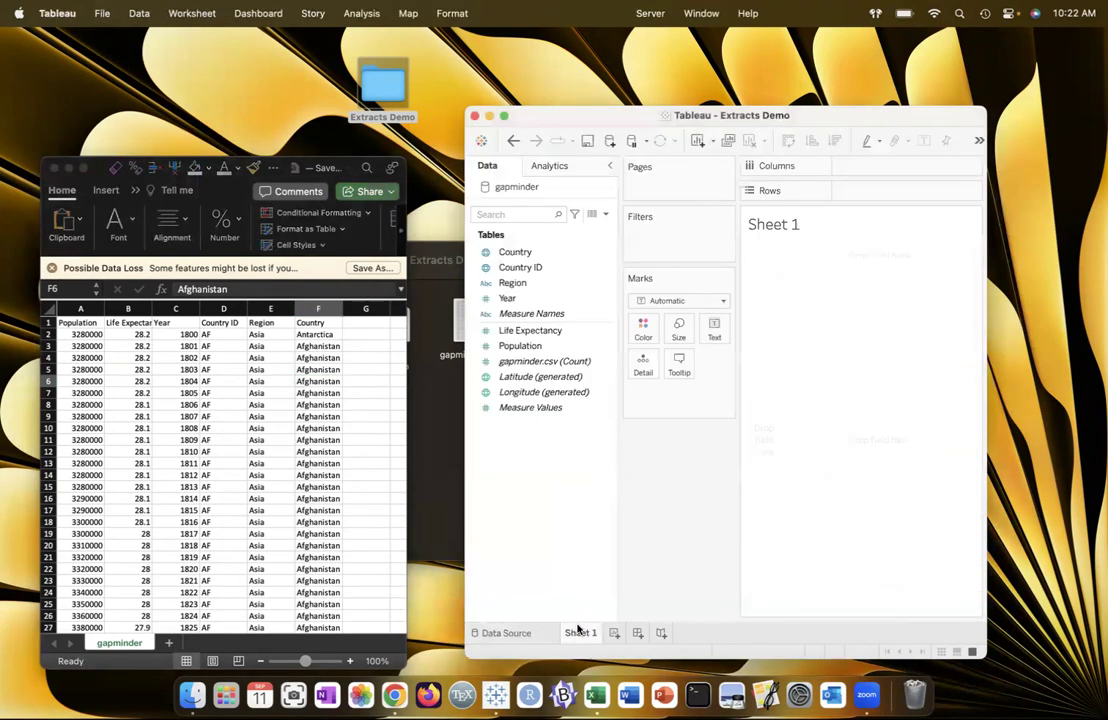
{"action": "right_click", "coordinate": [511, 189]}
{"action": "left_click", "coordinate": [532, 205]}
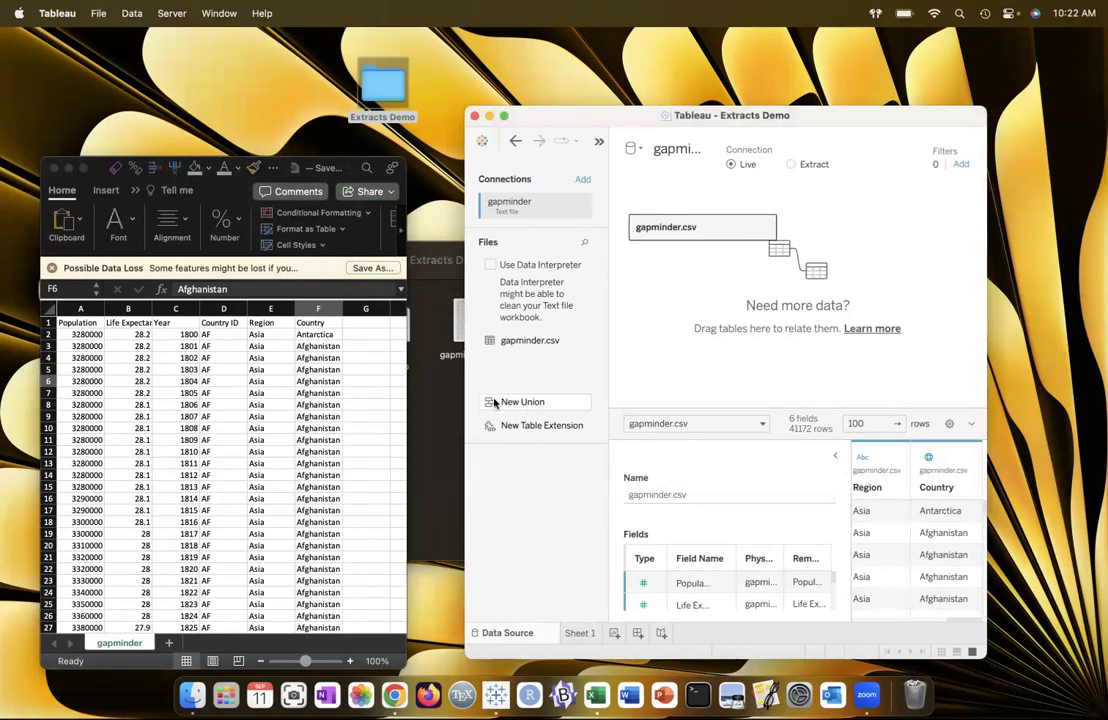
Close the Excel window and move gapminder.csv from the Extracts Demo folder onto the desktop
{"action": "left_click", "coordinate": [55, 166]}
{"action": "left_click", "coordinate": [423, 383]}
{"action": "left_click_drag", "start_coordinate": [465, 333], "coordinate": [274, 159]}
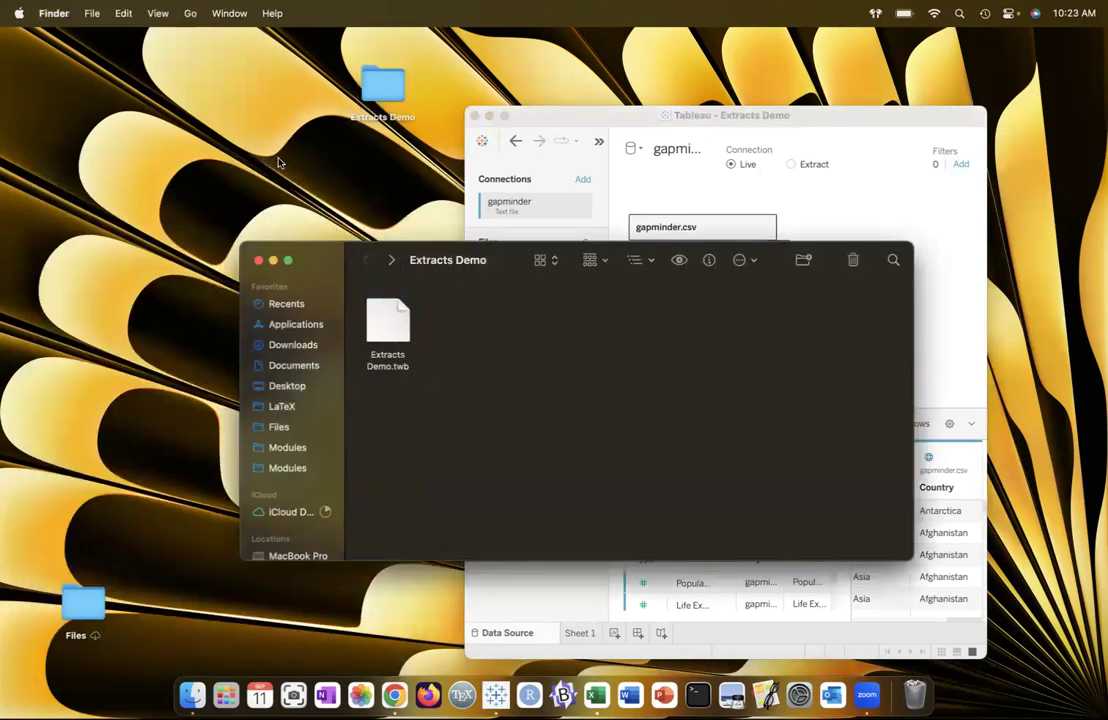
Close the Tableau workbook with its changes saved and reopen Extracts Demo.twb from the Extracts Demo folder
{"action": "left_click", "coordinate": [475, 116]}
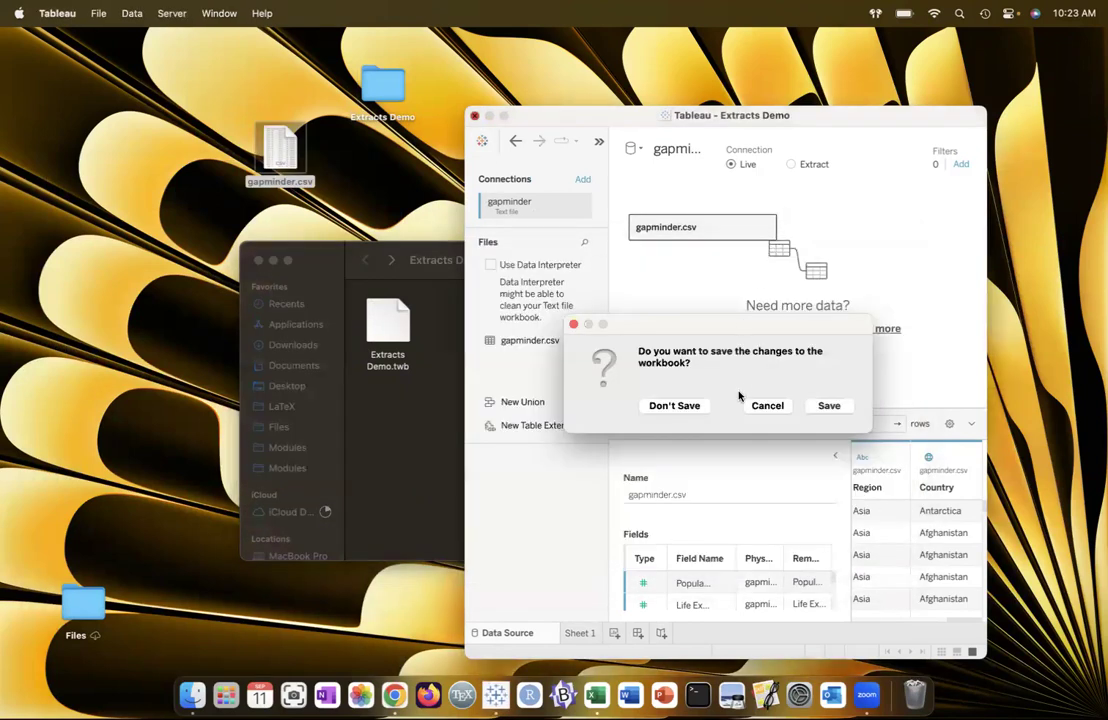
{"action": "left_click", "coordinate": [832, 406]}
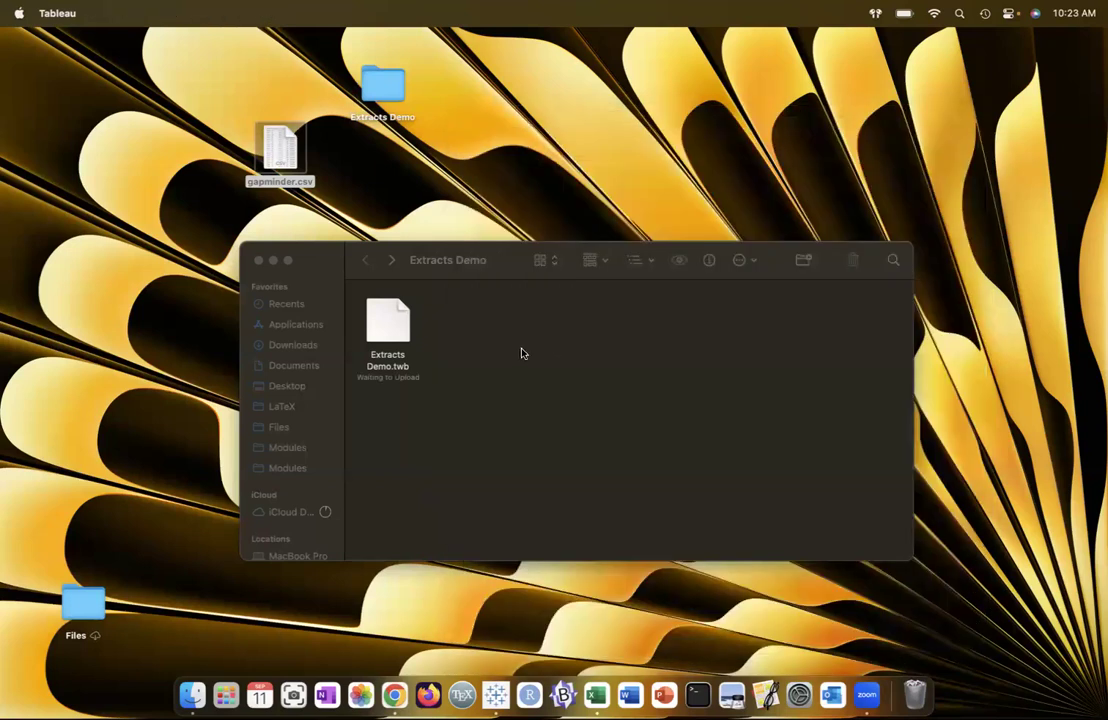
{"action": "left_click", "coordinate": [388, 325]}
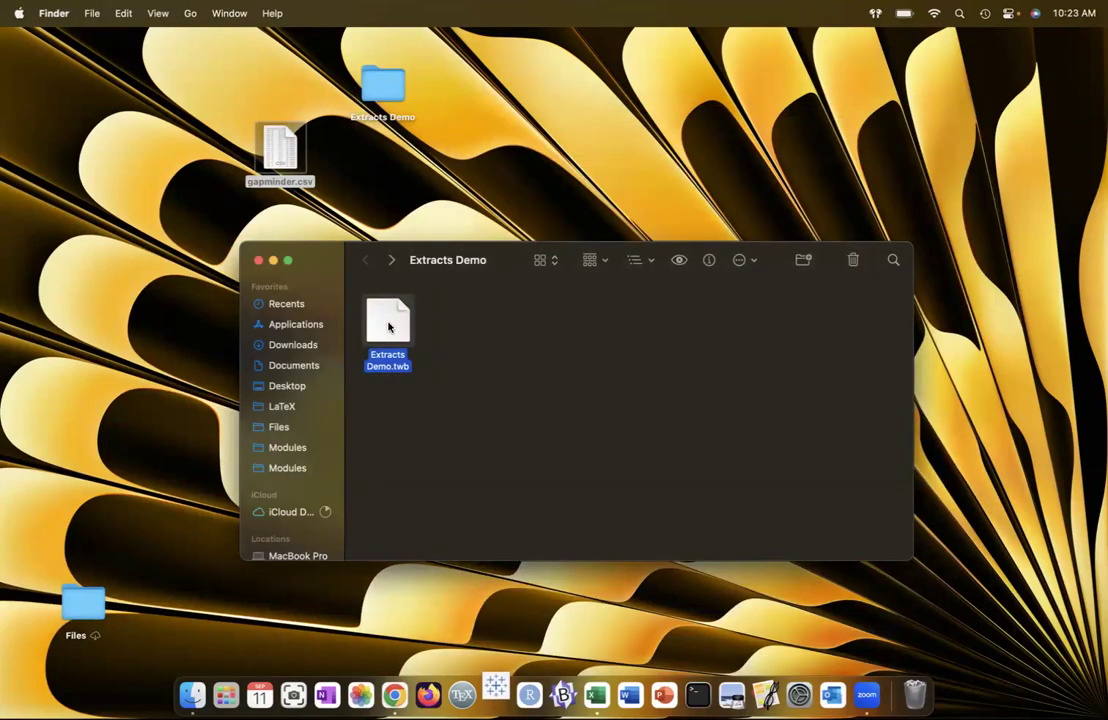
{"action": "double_click", "coordinate": [388, 325]}
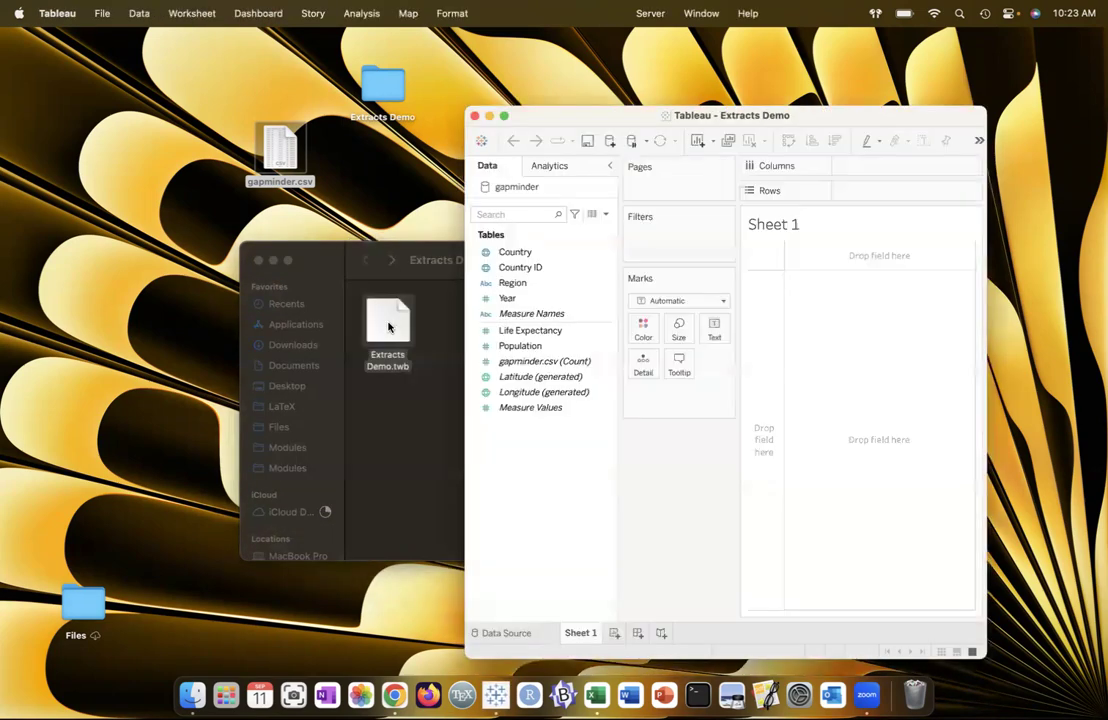
Open the data source page and inspect the warning on the gapminder.csv table
{"action": "left_click", "coordinate": [509, 334]}
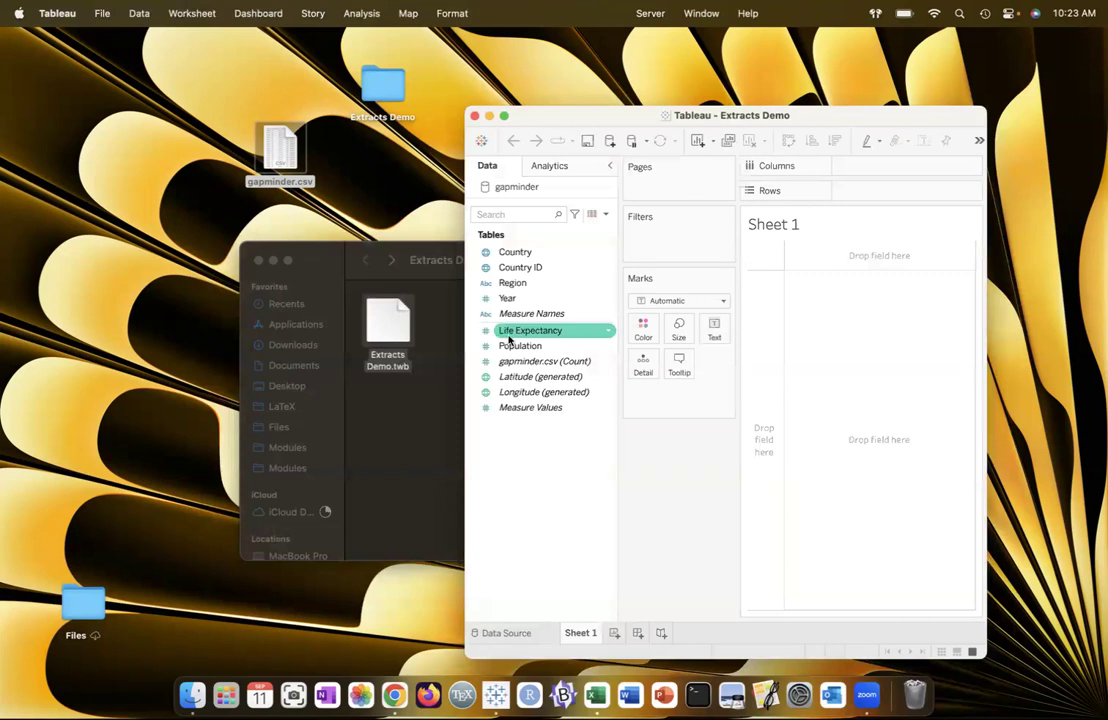
{"action": "left_click", "coordinate": [519, 634]}
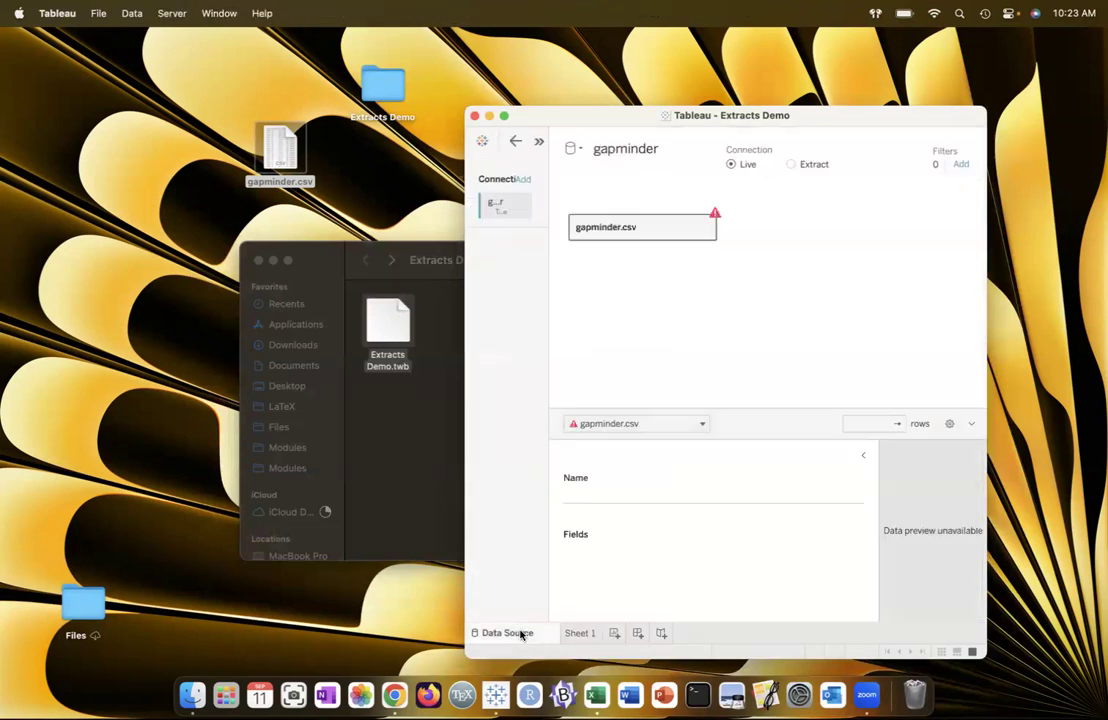
{"action": "left_click", "coordinate": [711, 219]}
{"action": "left_click", "coordinate": [711, 219]}
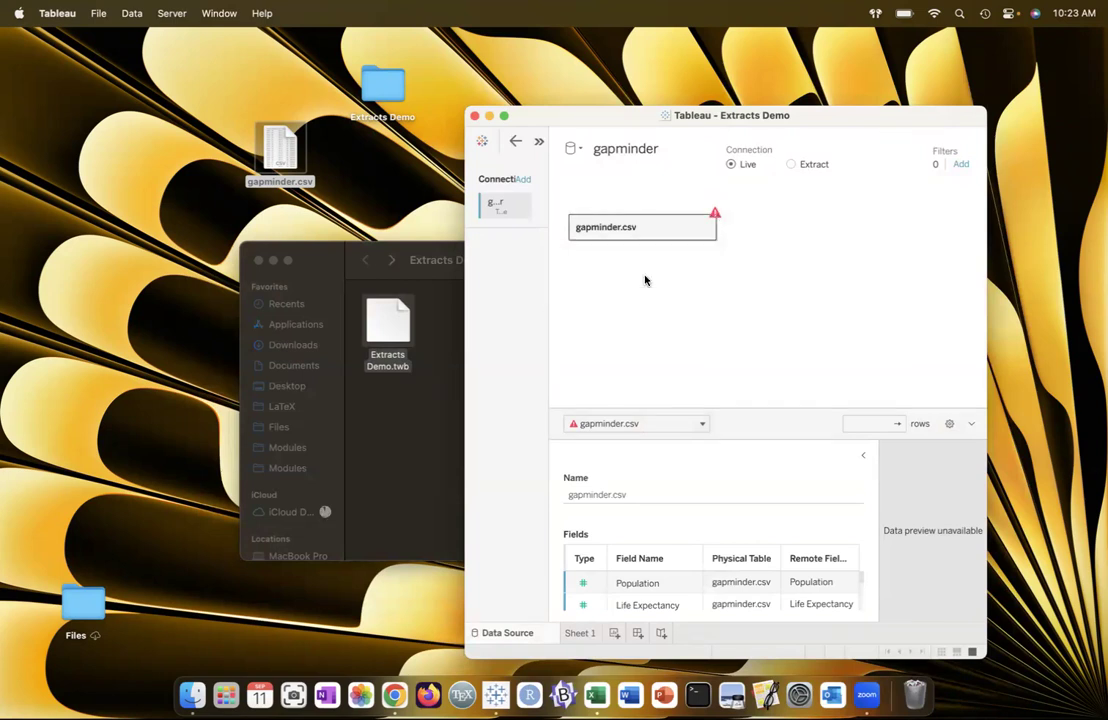
{"action": "mouse_move", "coordinate": [652, 237]}
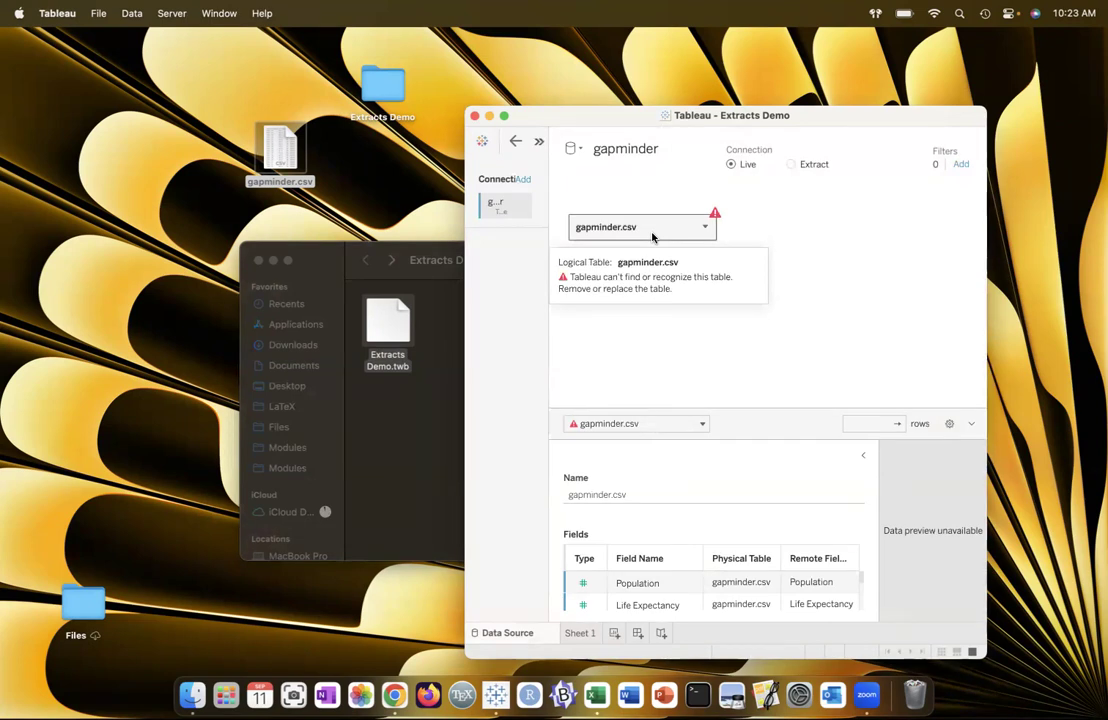
Close the Tableau workbook without saving and move gapminder.csv from the desktop back into the Extracts Demo folder
{"action": "left_click", "coordinate": [474, 116]}
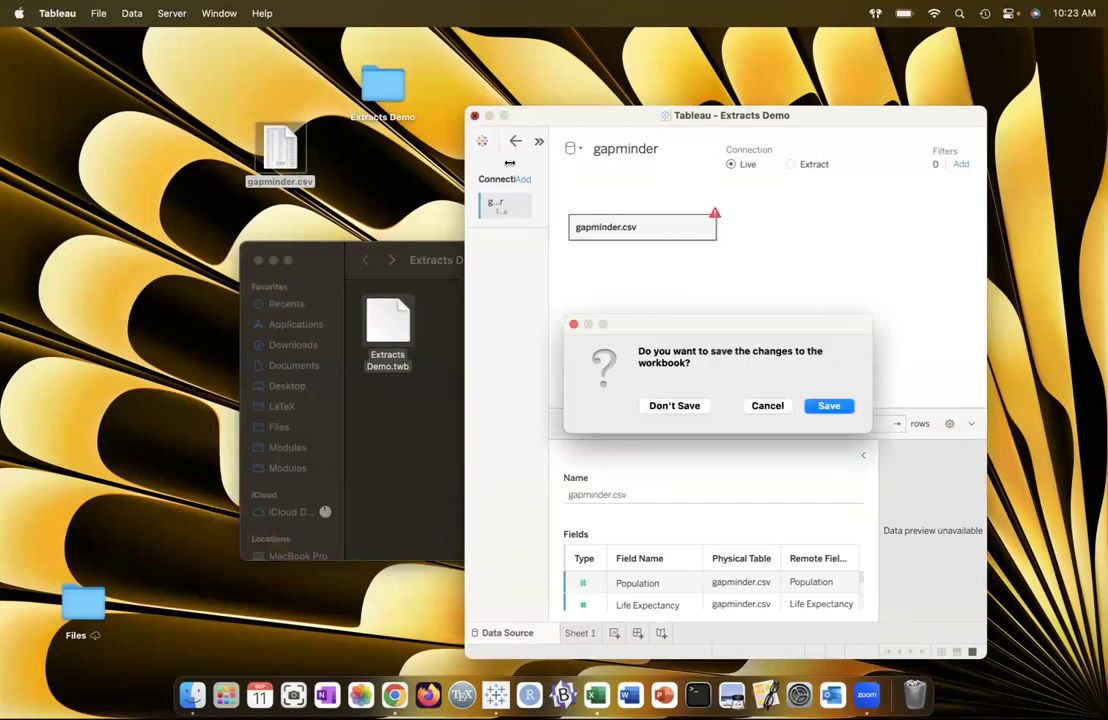
{"action": "left_click", "coordinate": [694, 405]}
{"action": "left_click_drag", "start_coordinate": [273, 150], "coordinate": [549, 354]}
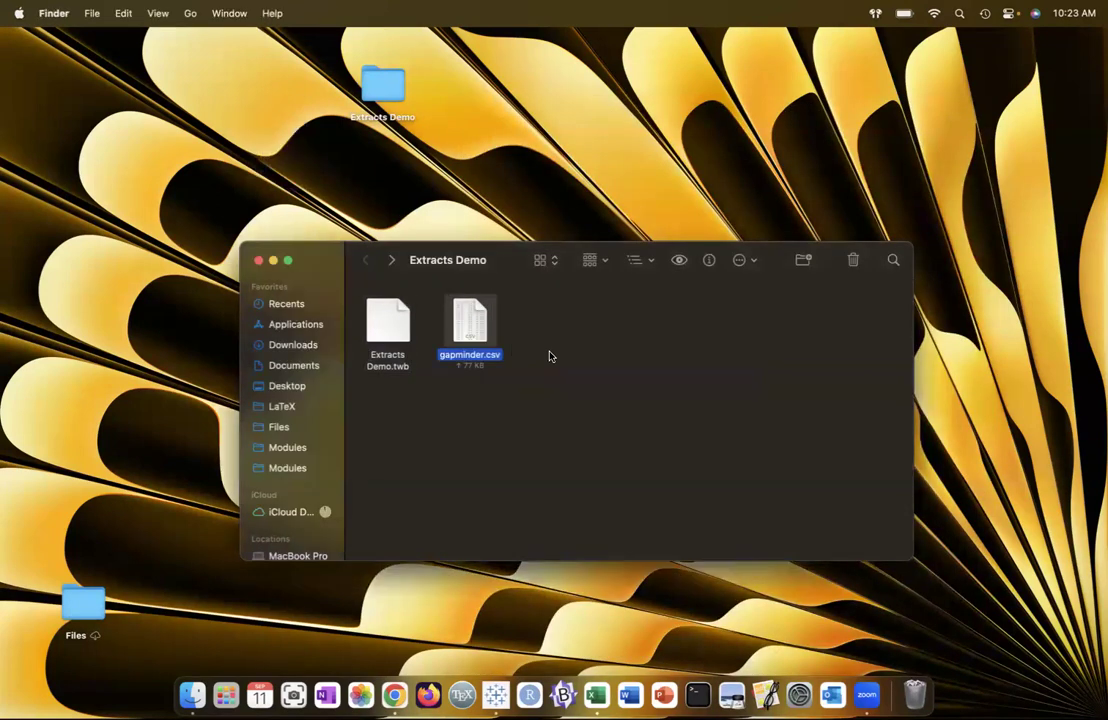
{"action": "left_click", "coordinate": [550, 355]}
Reopen Extracts Demo.twb and show the gapminder.csv data on the data source page with an enlarged preview
{"action": "double_click", "coordinate": [385, 333]}
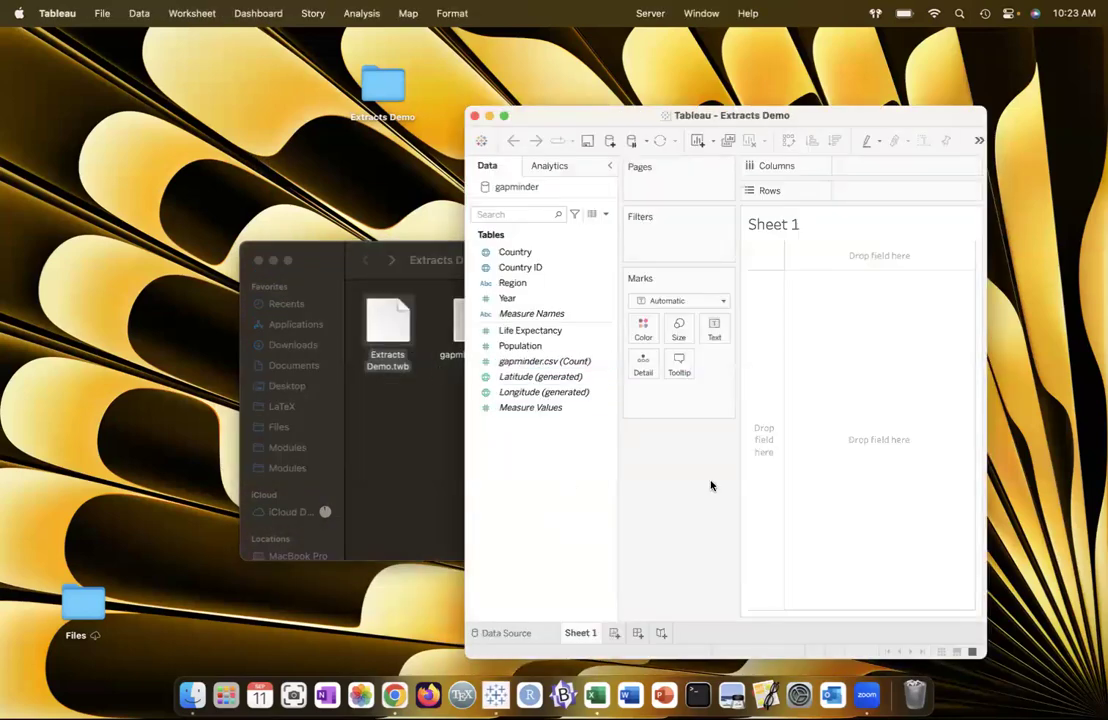
{"action": "left_click", "coordinate": [507, 633]}
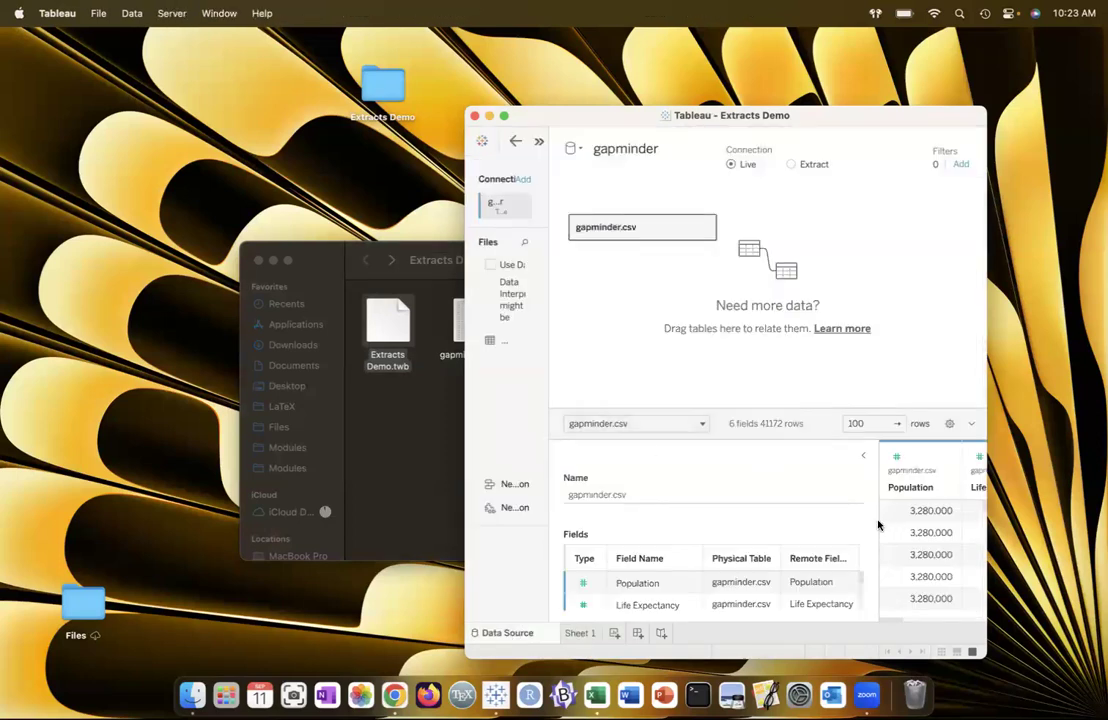
{"action": "left_click_drag", "start_coordinate": [876, 520], "coordinate": [772, 522]}
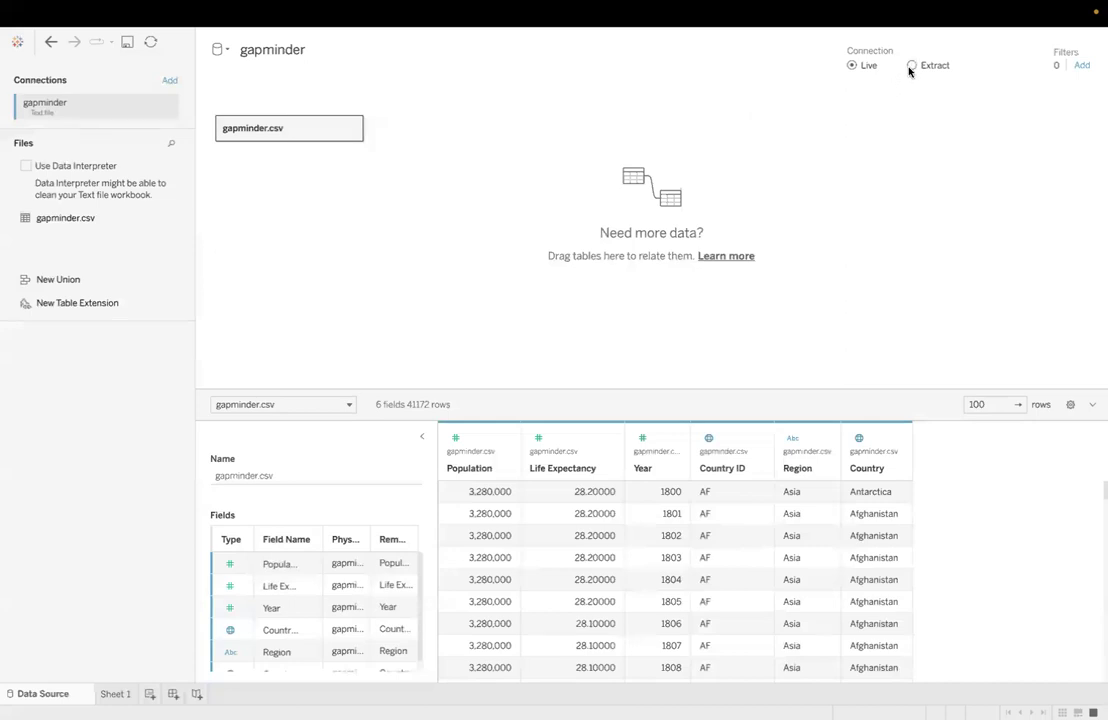
Change the gapminder connection to Extract and save the extract as gapminder.hyper on the Desktop
{"action": "left_click", "coordinate": [910, 67]}
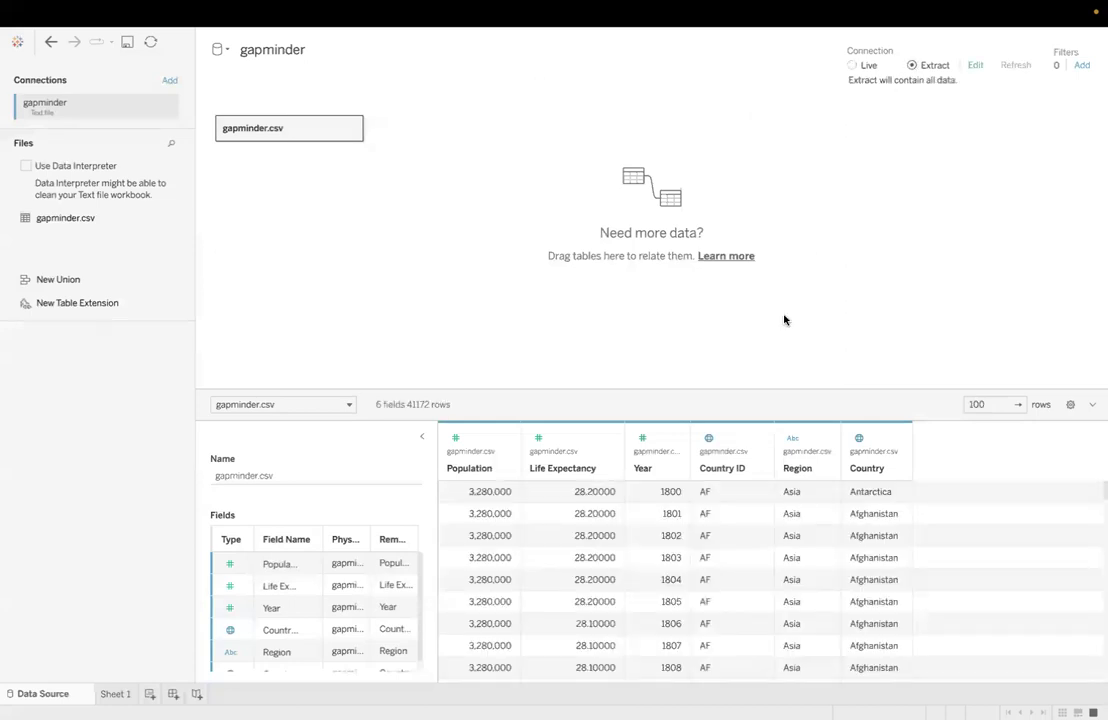
{"action": "left_click", "coordinate": [107, 697]}
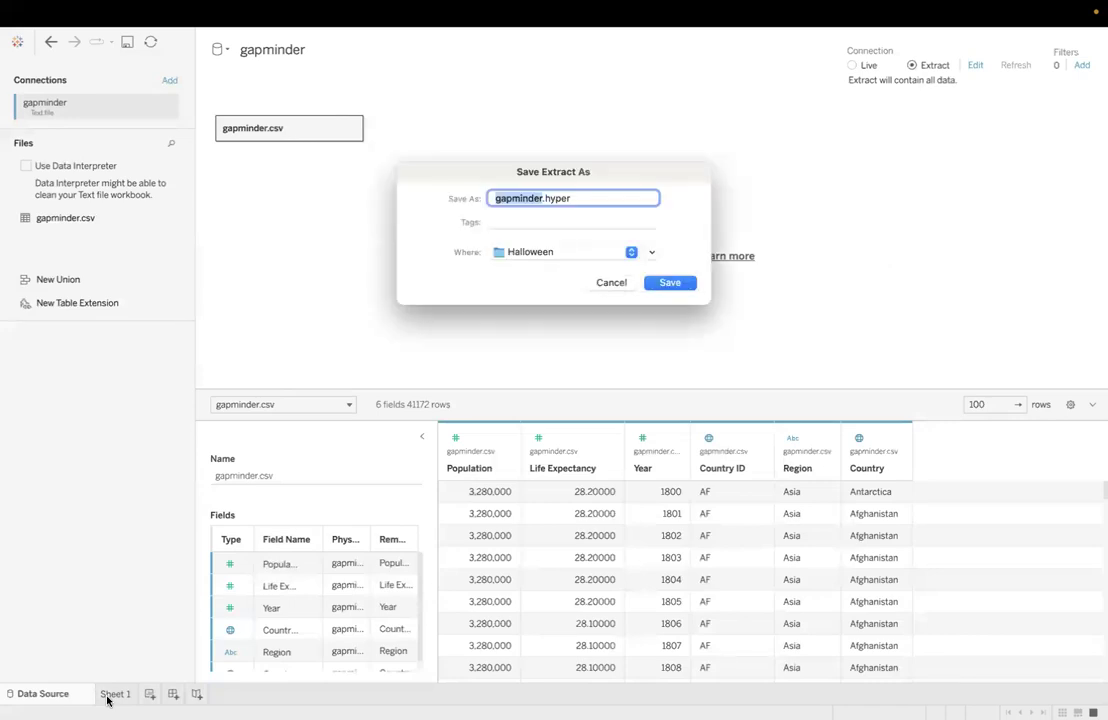
{"action": "left_click", "coordinate": [592, 252]}
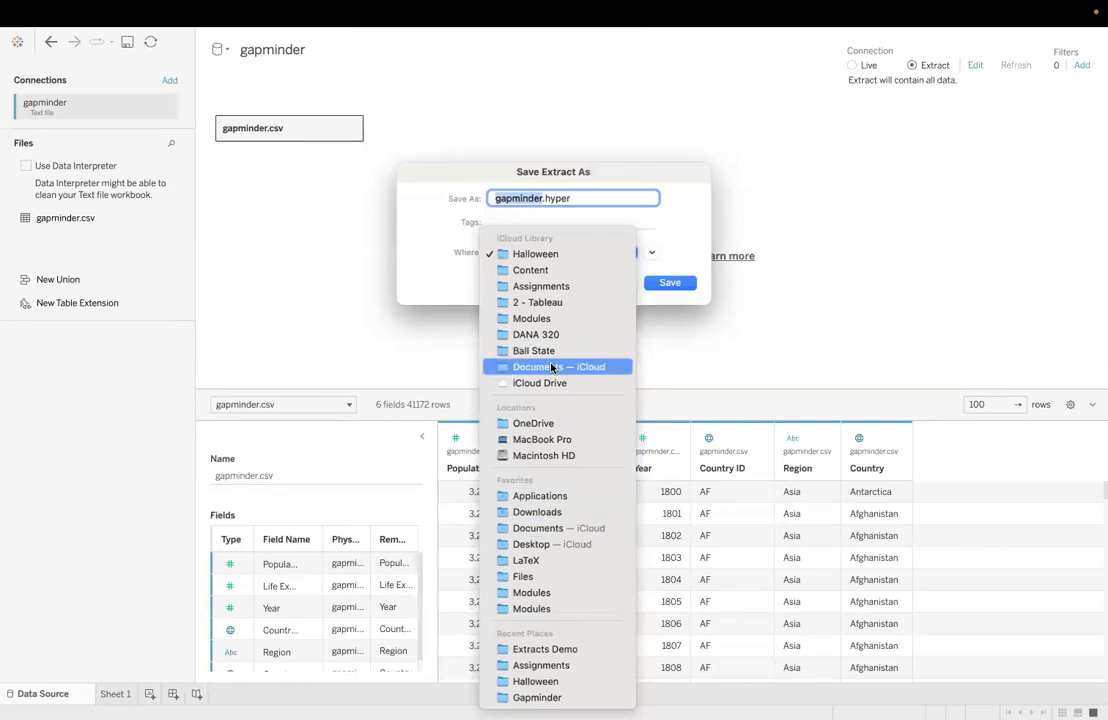
{"action": "left_click", "coordinate": [555, 546]}
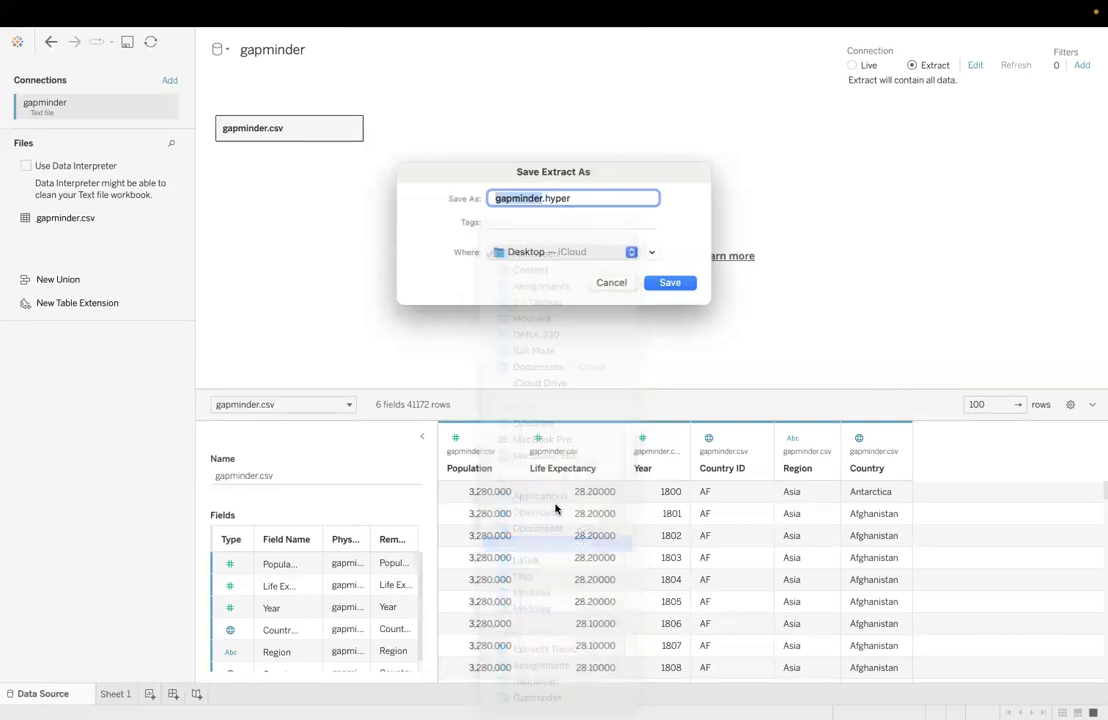
{"action": "left_click", "coordinate": [668, 283]}
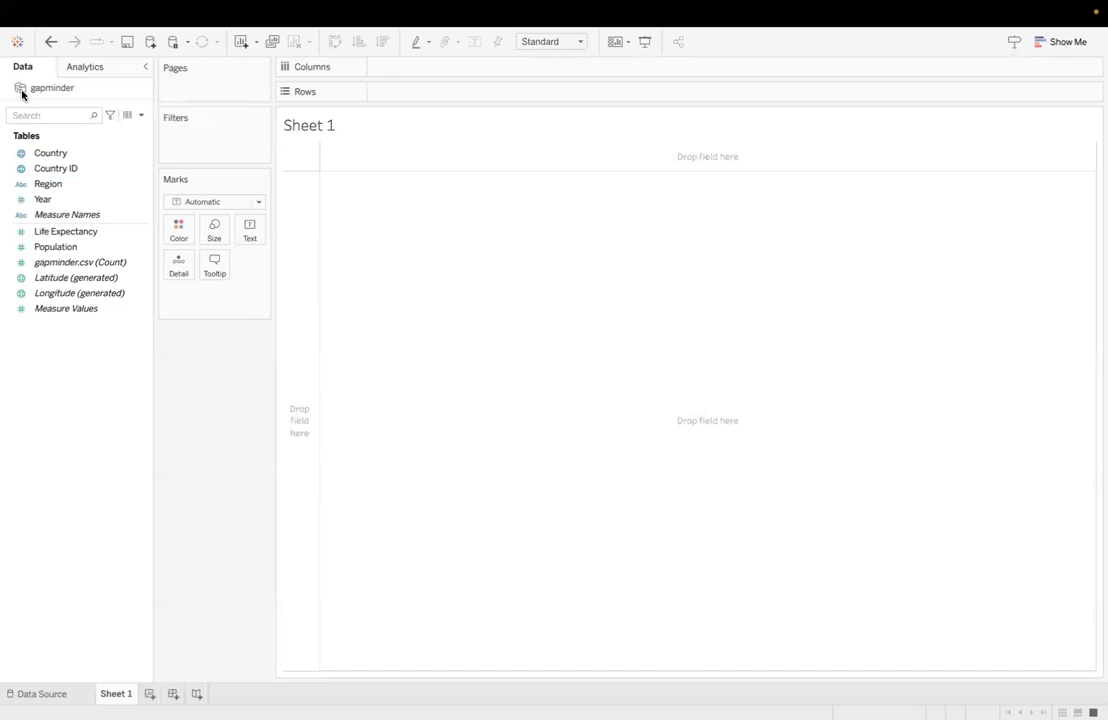
Switch the gapminder connection to Live to compare its data source icon on Sheet 1, and set it back to Extract
{"action": "left_click", "coordinate": [36, 694]}
{"action": "left_click", "coordinate": [834, 65]}
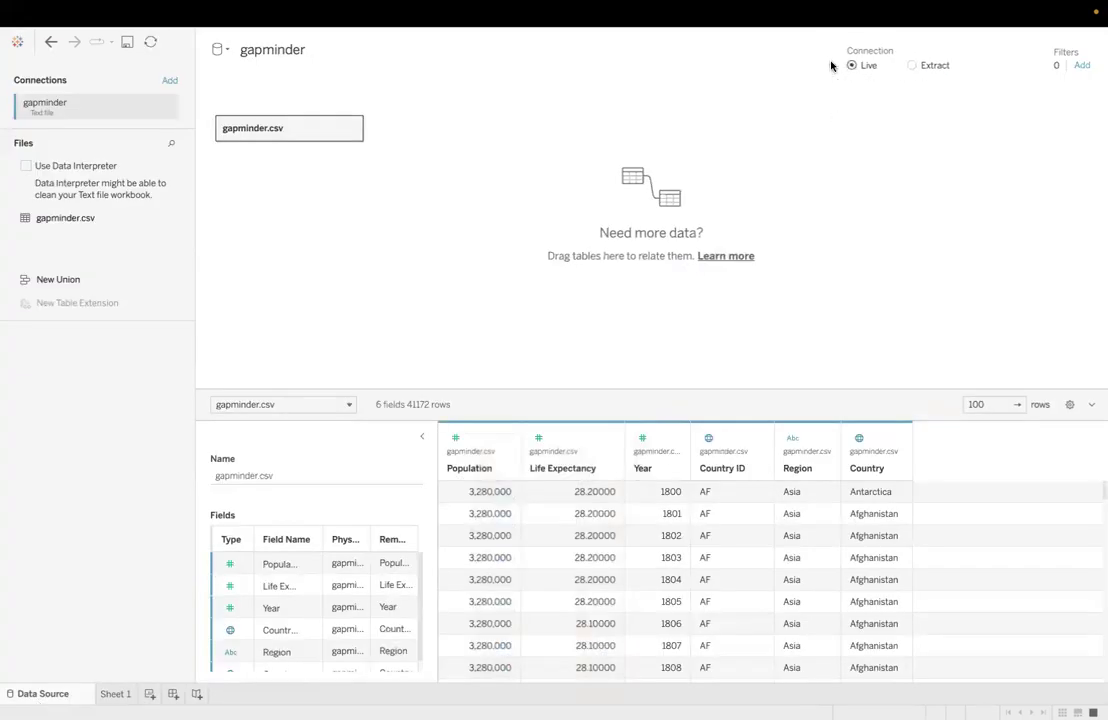
{"action": "left_click", "coordinate": [112, 692]}
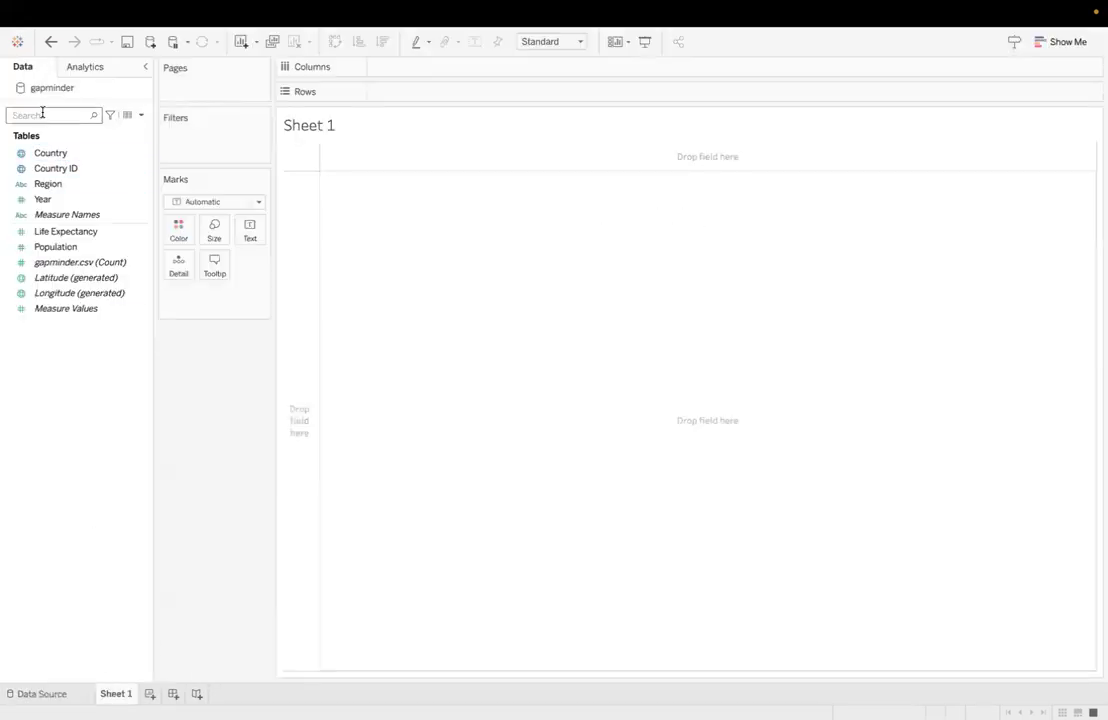
{"action": "left_click", "coordinate": [40, 694]}
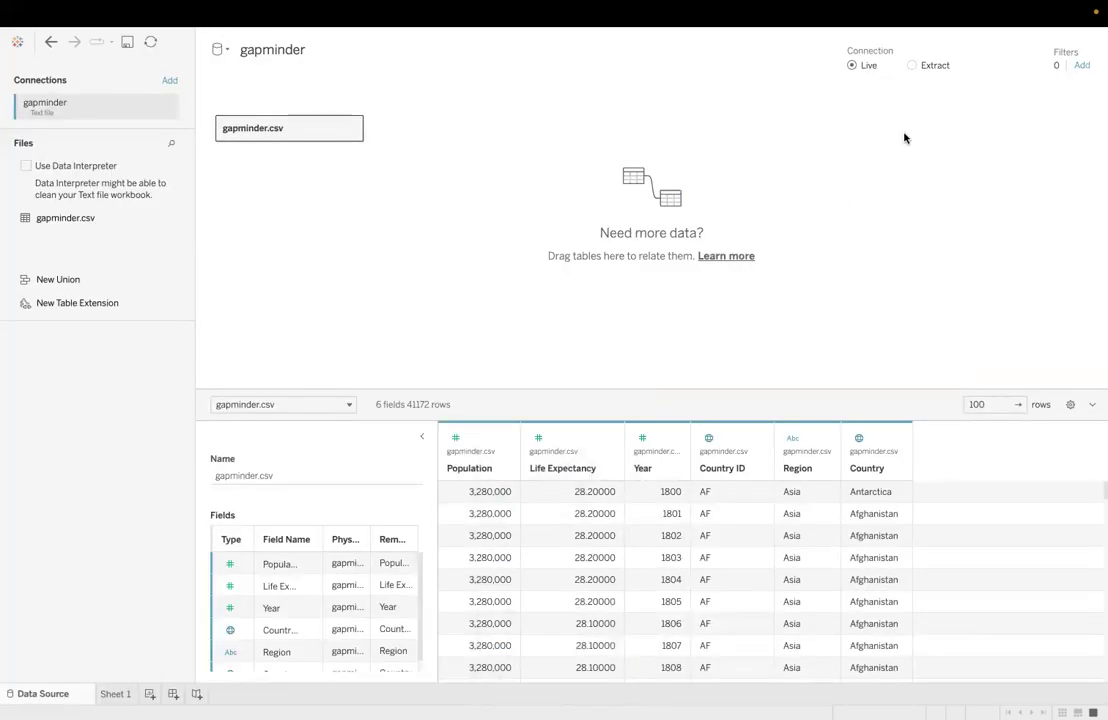
{"action": "left_click", "coordinate": [911, 66]}
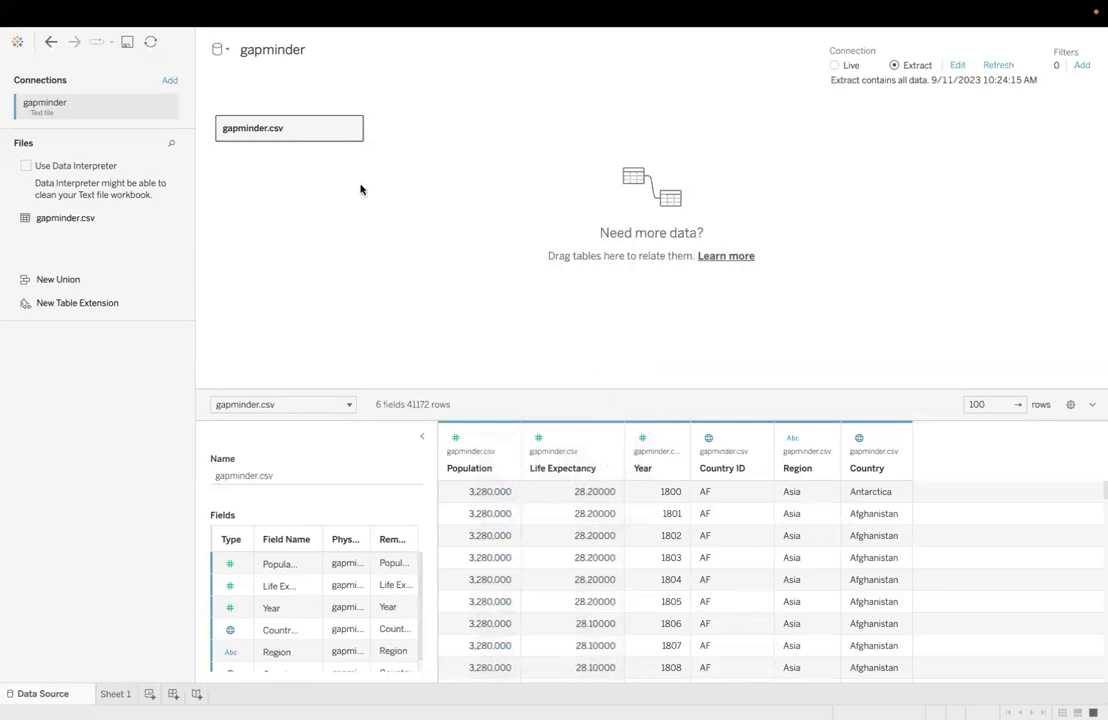
Start saving a copy of the workbook as Extracts Demo in the Tableau Packaged Workbook (*.twbx) format
{"action": "left_click", "coordinate": [98, 13]}
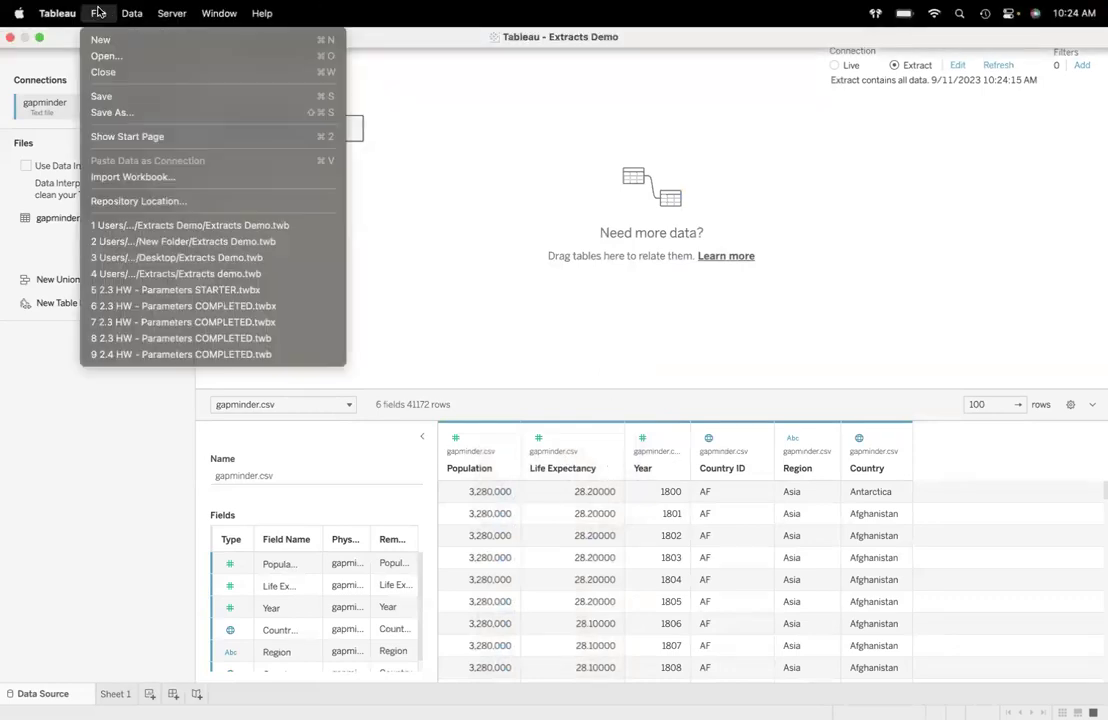
{"action": "left_click", "coordinate": [116, 111]}
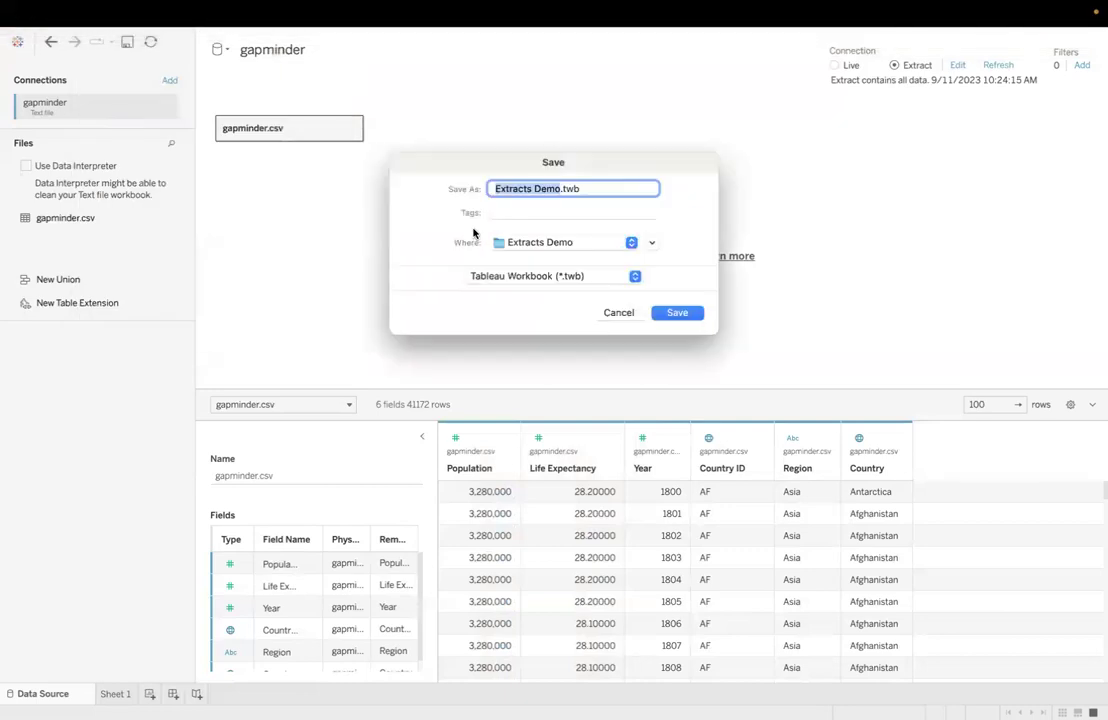
{"action": "left_click", "coordinate": [584, 285]}
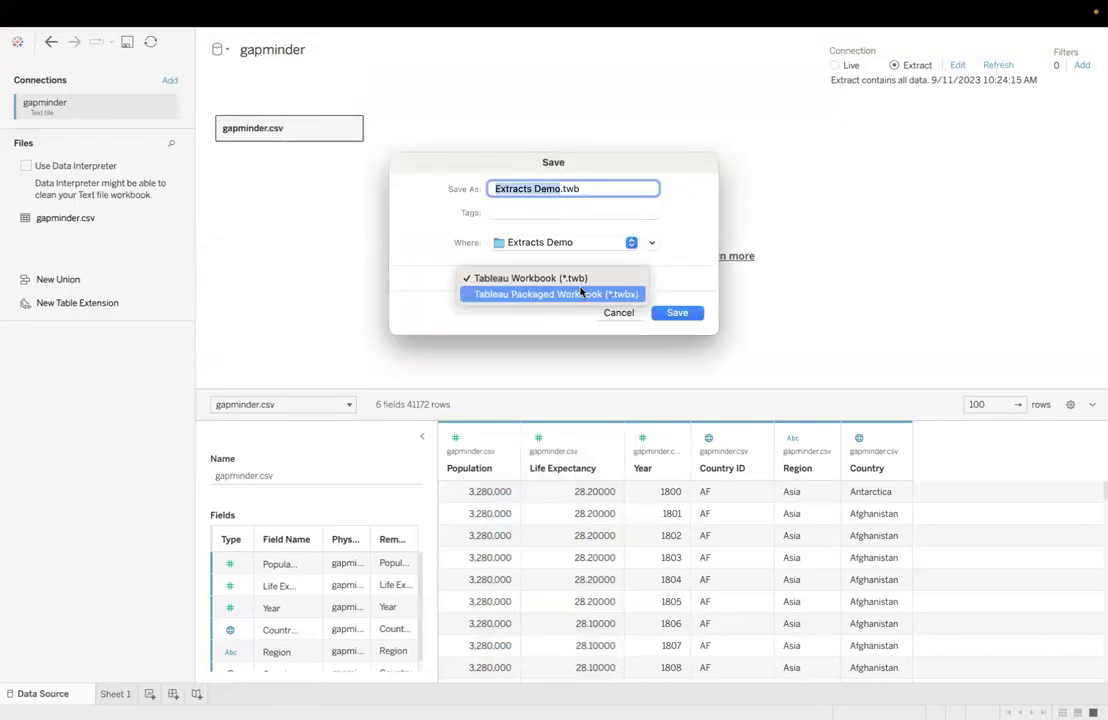
{"action": "left_click", "coordinate": [580, 294]}
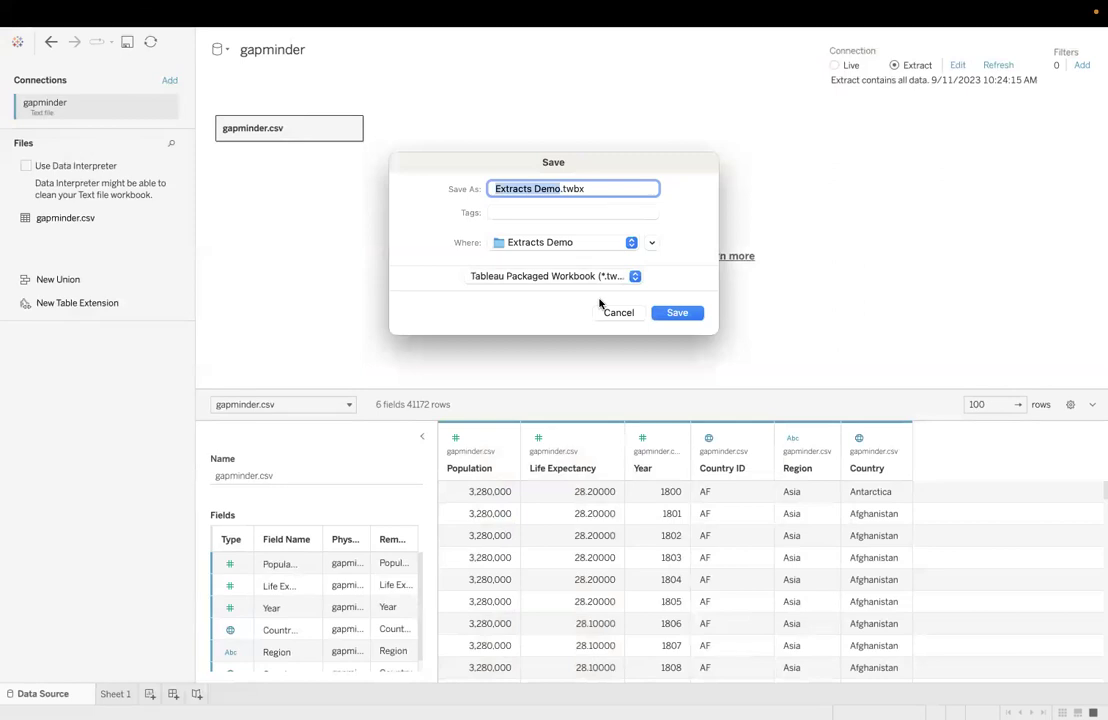
Switch to Finder and move gapminder.hyper from the desktop into the Extracts Demo folder
{"action": "key", "text": "ctrl+Up"}
{"action": "left_click", "coordinate": [696, 205]}
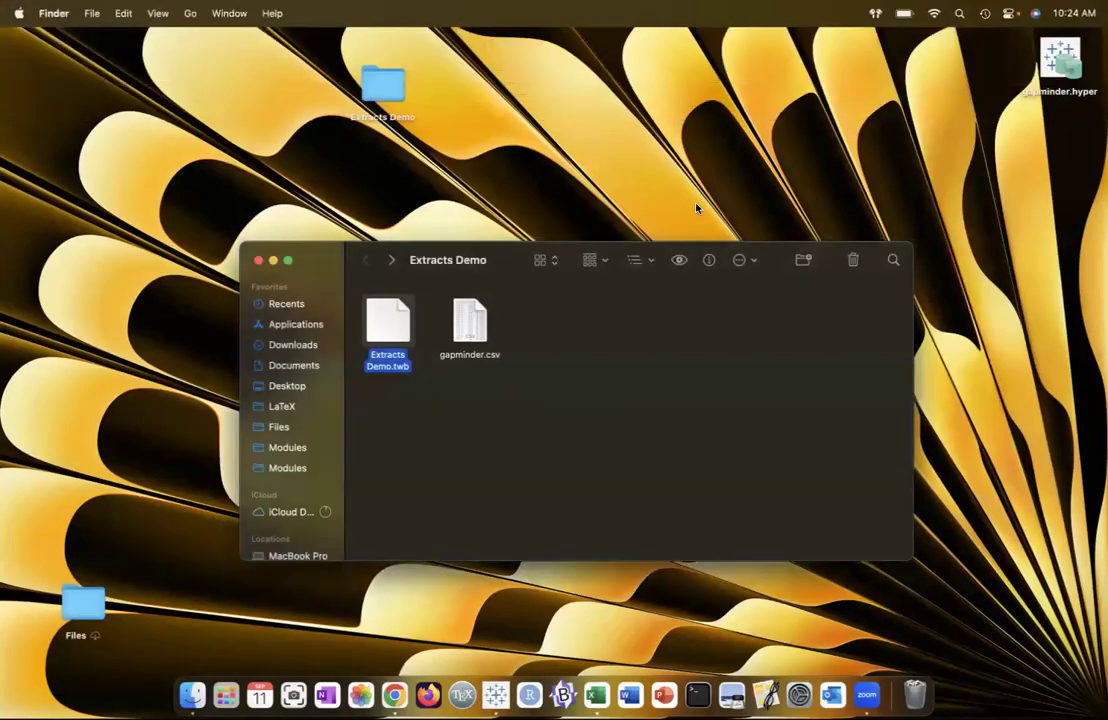
{"action": "left_click_drag", "start_coordinate": [1035, 88], "coordinate": [559, 373]}
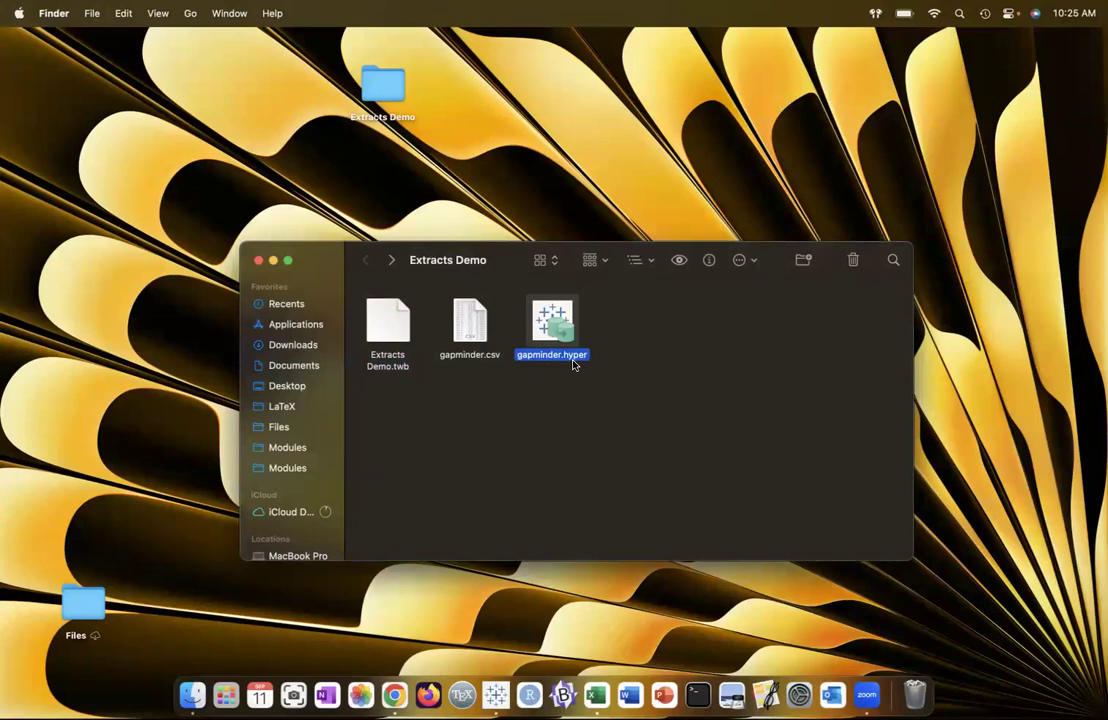
Return to Tableau, save Extracts Demo.twbx in the Extracts Demo folder, and close the workbook with its changes saved
{"action": "key", "text": "ctrl+Up"}
{"action": "left_click", "coordinate": [512, 72]}
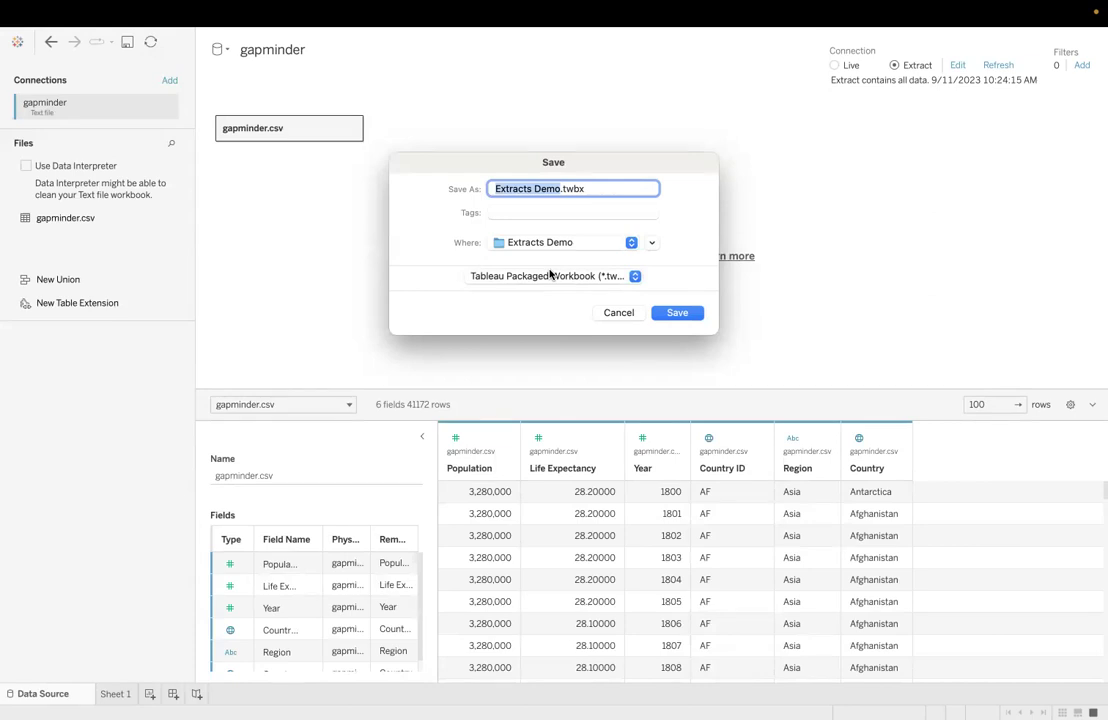
{"action": "left_click", "coordinate": [672, 311]}
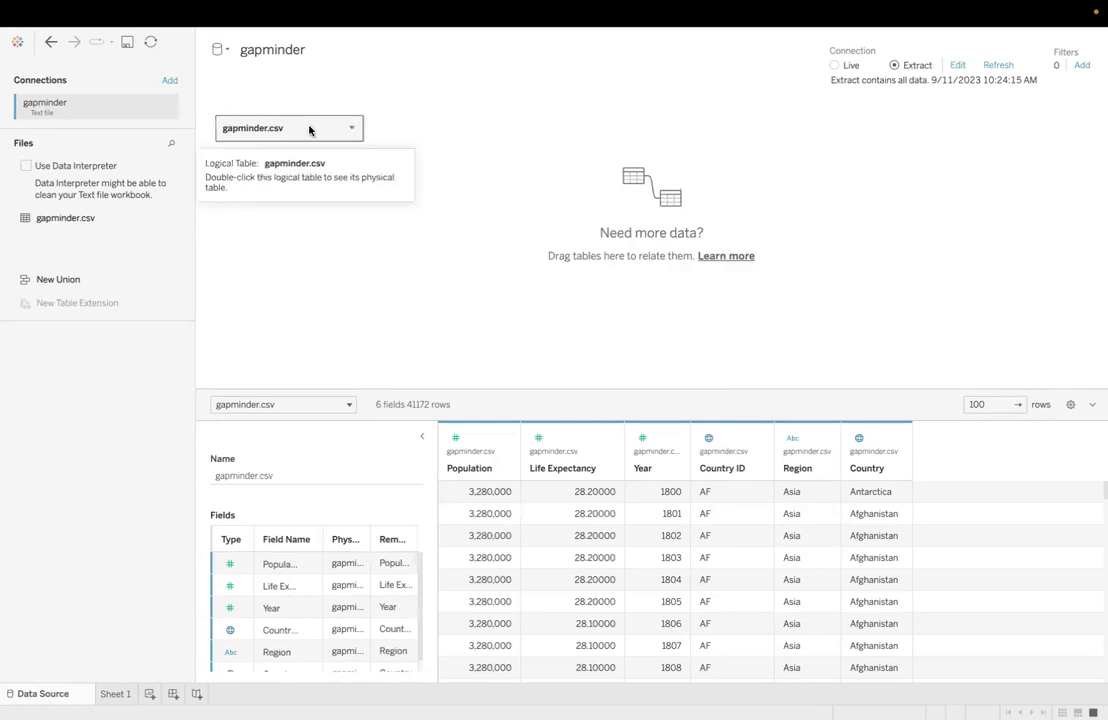
{"action": "mouse_move", "coordinate": [235, 10]}
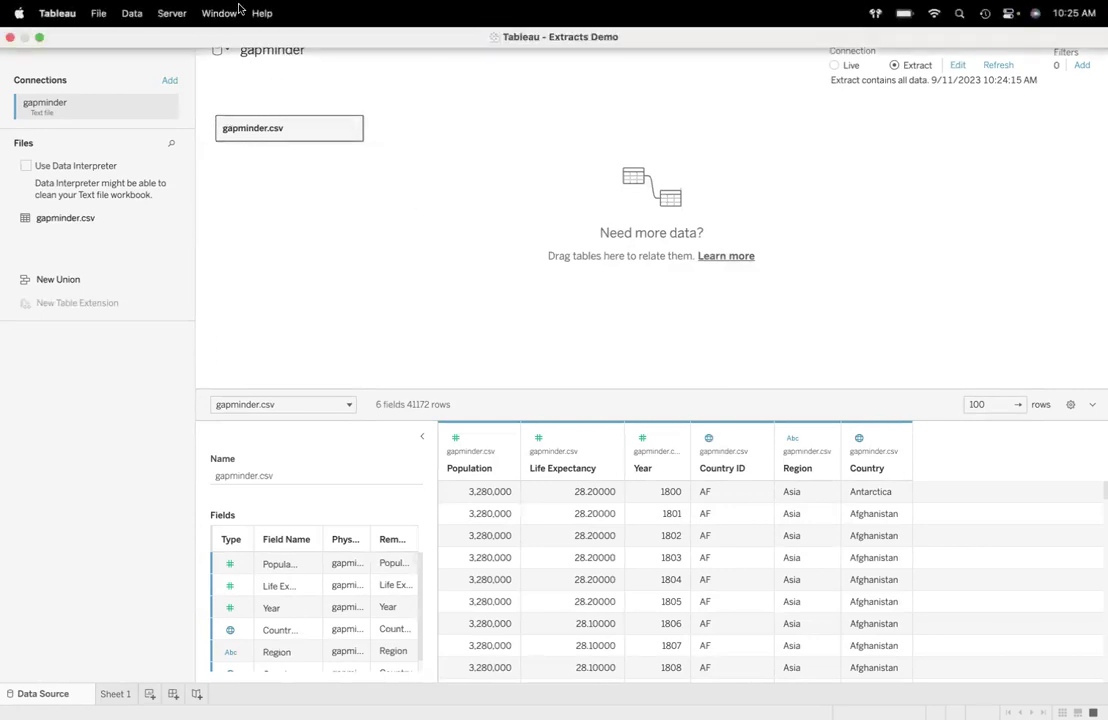
{"action": "left_click", "coordinate": [9, 38]}
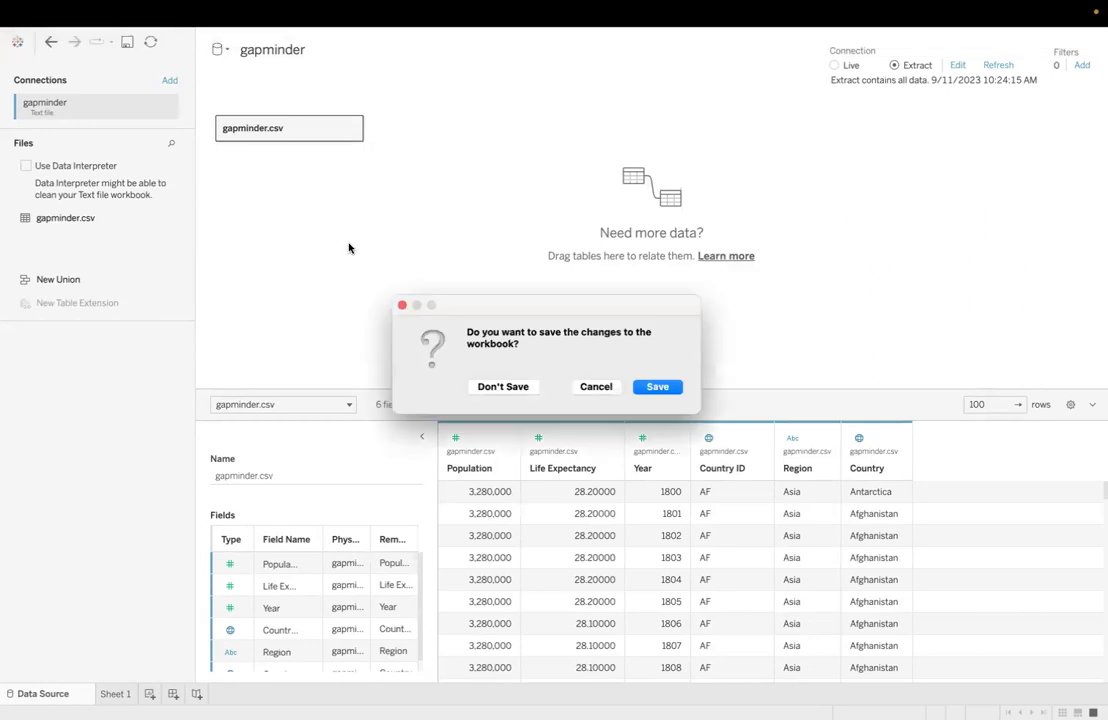
{"action": "left_click", "coordinate": [657, 386]}
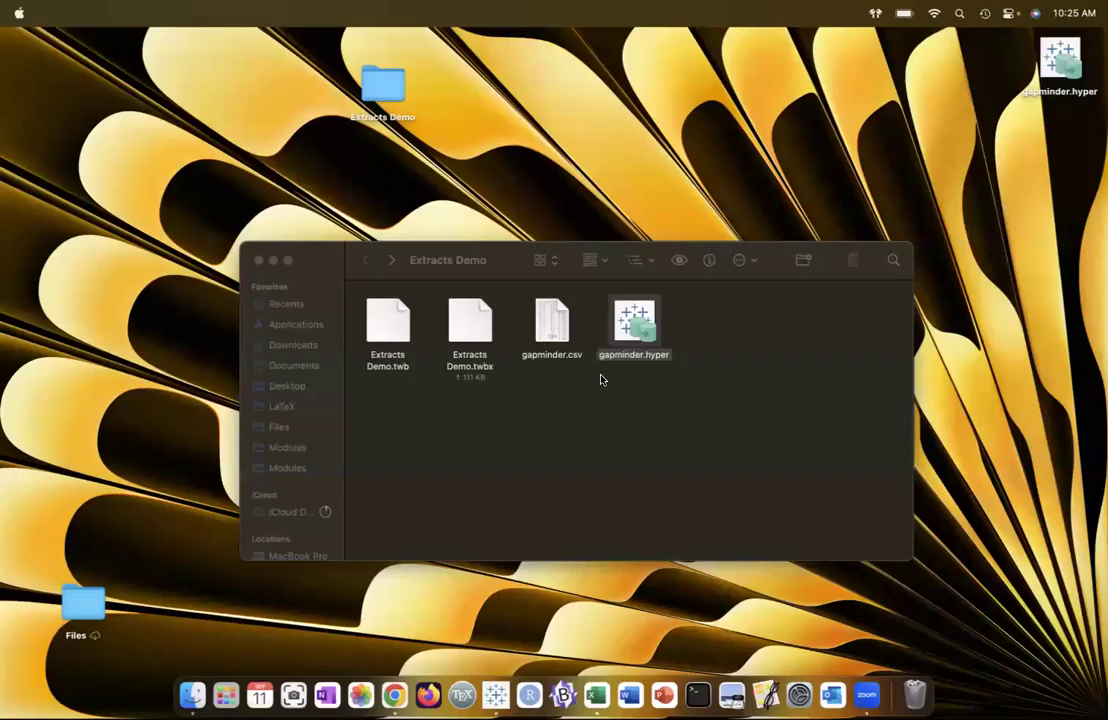
Move gapminder.csv and gapminder.hyper together out of the Extracts Demo folder onto the desktop
{"action": "left_click", "coordinate": [600, 379]}
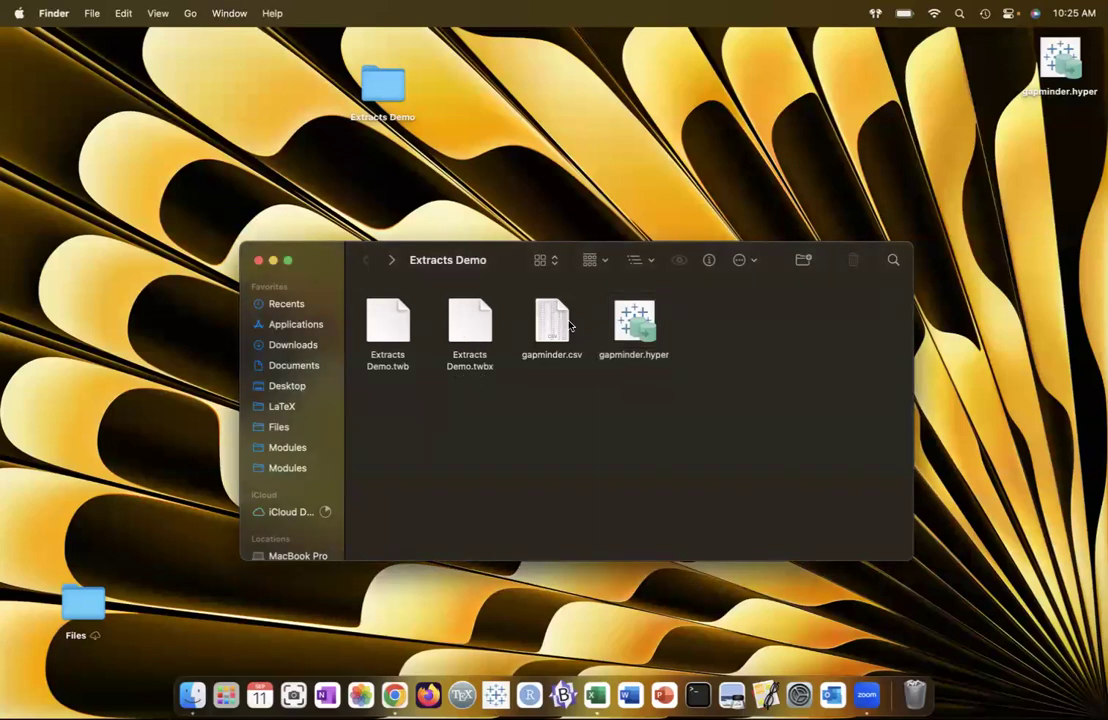
{"action": "left_click", "coordinate": [634, 322]}
{"action": "left_click", "coordinate": [558, 324], "text": "super"}
{"action": "left_click_drag", "start_coordinate": [559, 324], "coordinate": [581, 143]}
{"action": "left_click", "coordinate": [540, 86]}
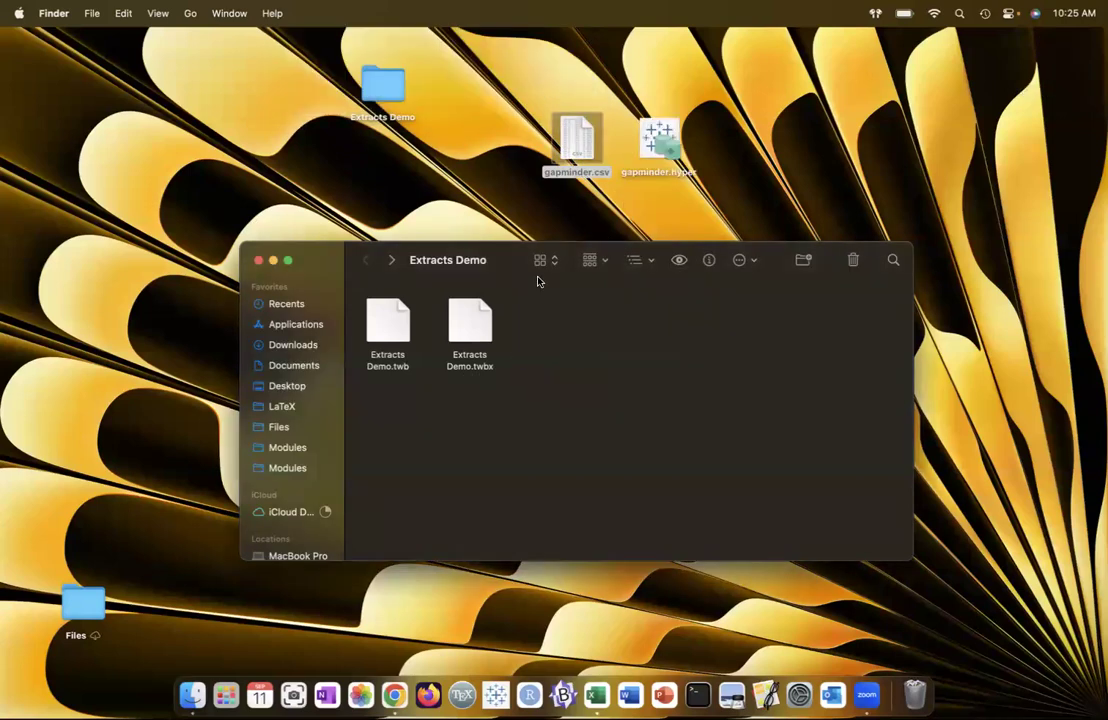
Open Extracts Demo.twbx, check the gapminder connection on the data source page, and return to Sheet 1
{"action": "double_click", "coordinate": [479, 326]}
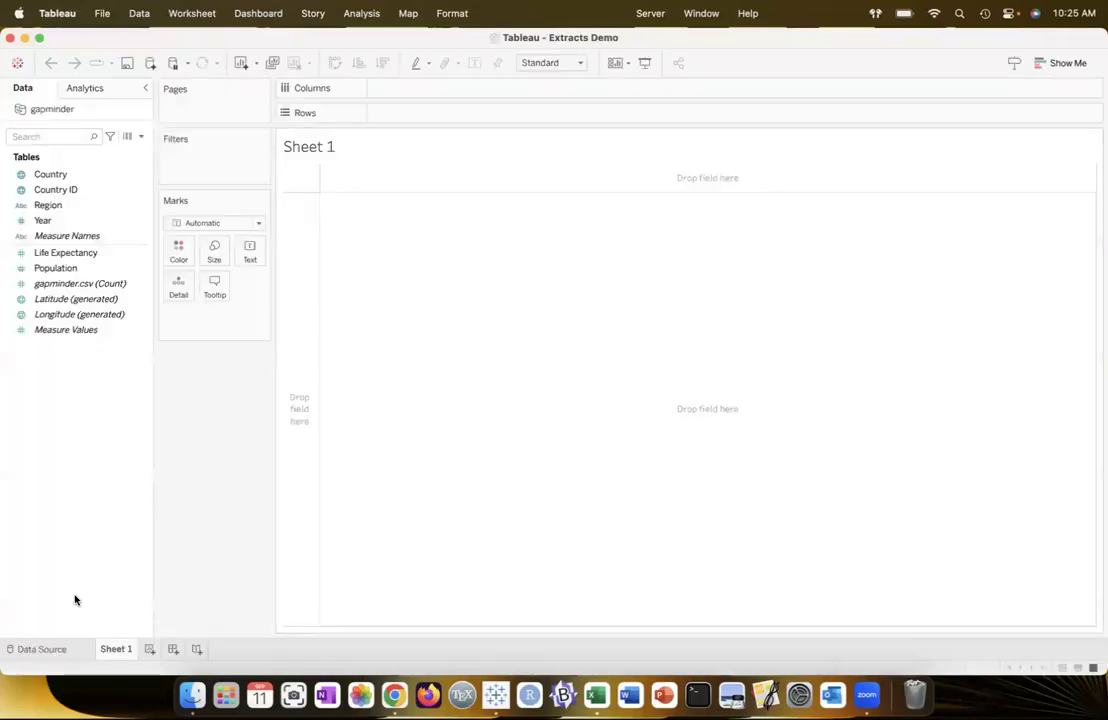
{"action": "left_click", "coordinate": [40, 651]}
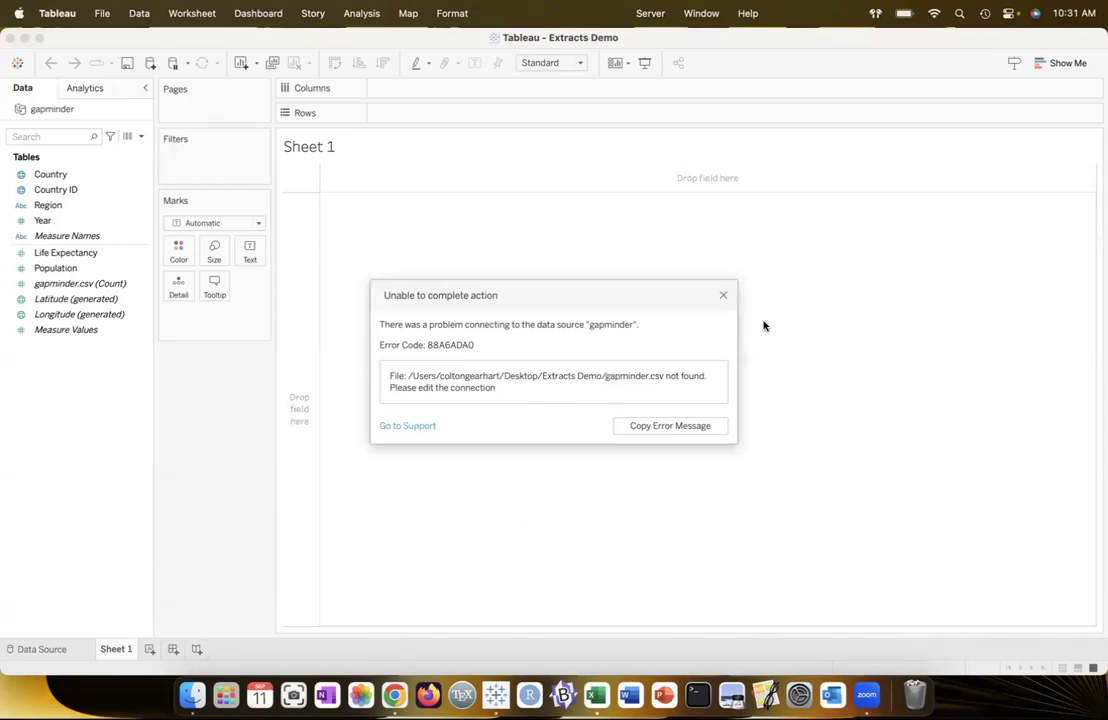
{"action": "left_click", "coordinate": [723, 295]}
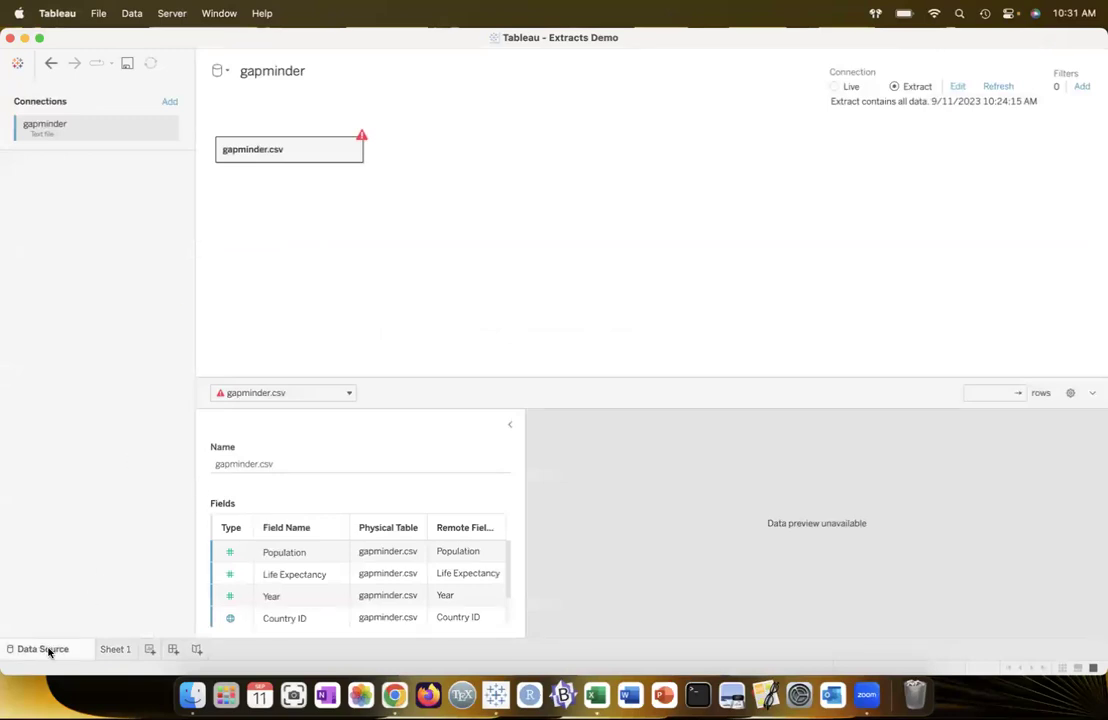
{"action": "left_click", "coordinate": [108, 650]}
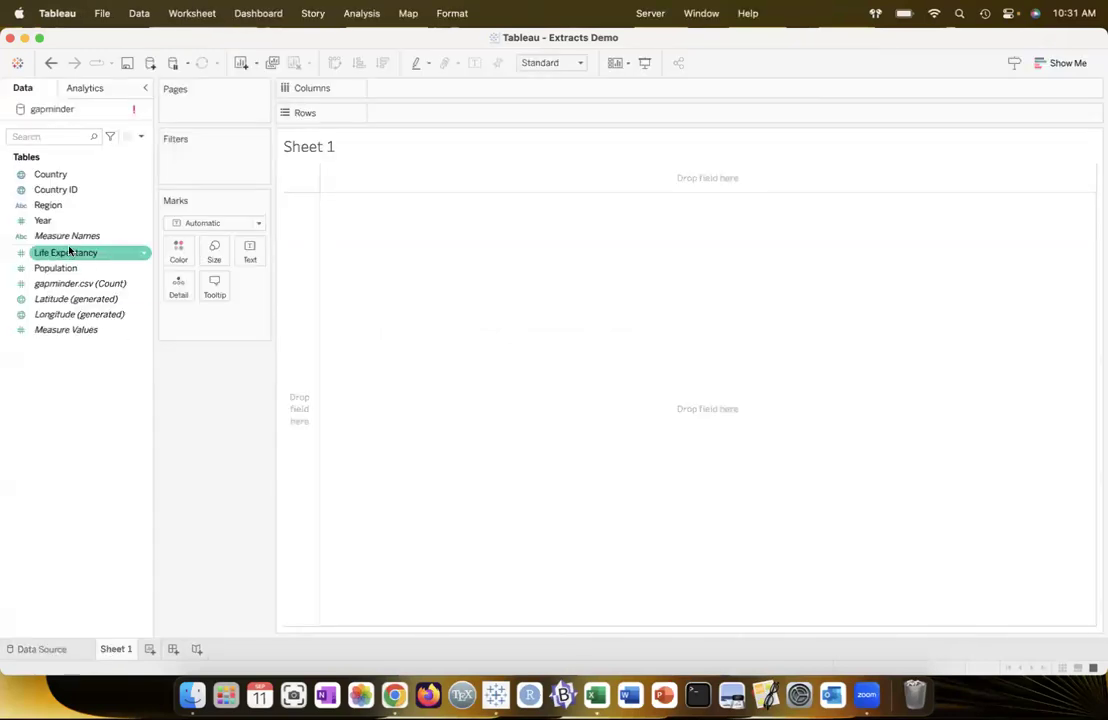
Try to place Region on Columns in Sheet 1, copy the connection error message, and close the workbook without saving
{"action": "left_click_drag", "start_coordinate": [61, 207], "coordinate": [386, 111]}
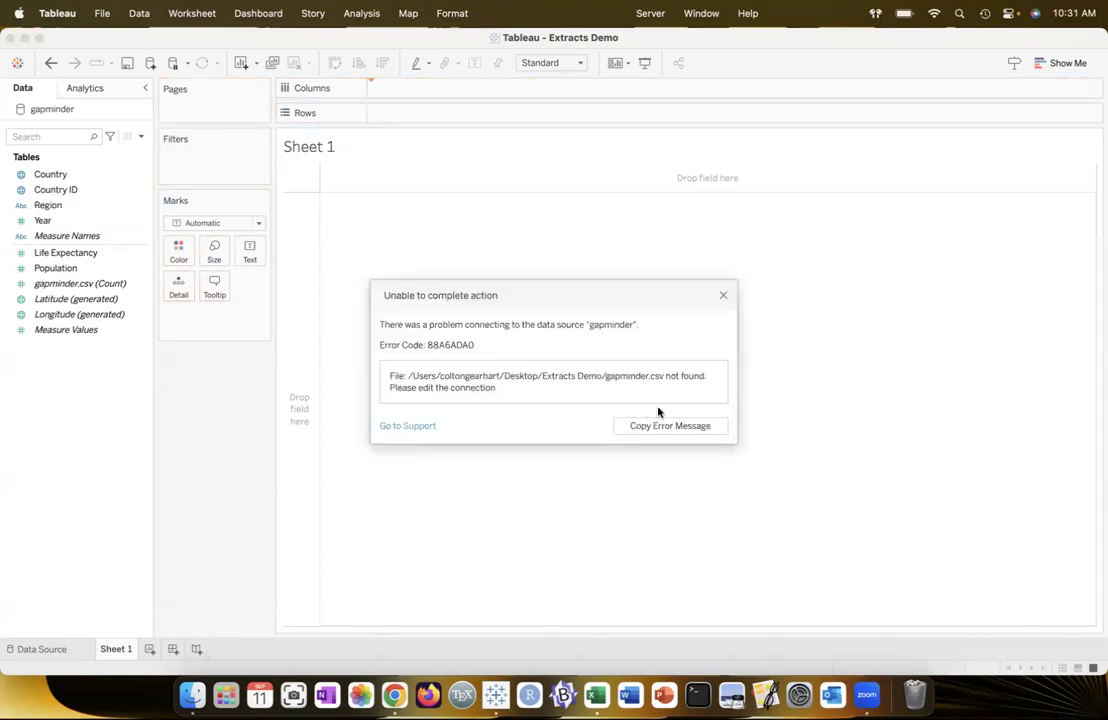
{"action": "left_click", "coordinate": [662, 425]}
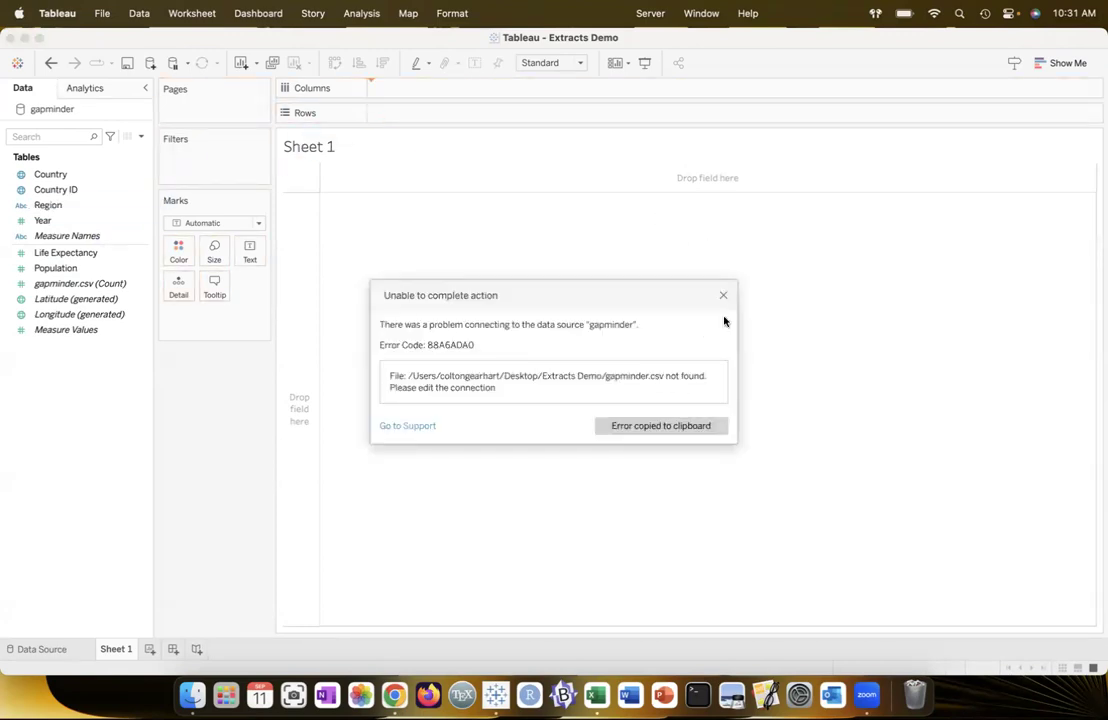
{"action": "key", "text": "ctrl+Up"}
{"action": "left_click", "coordinate": [210, 371]}
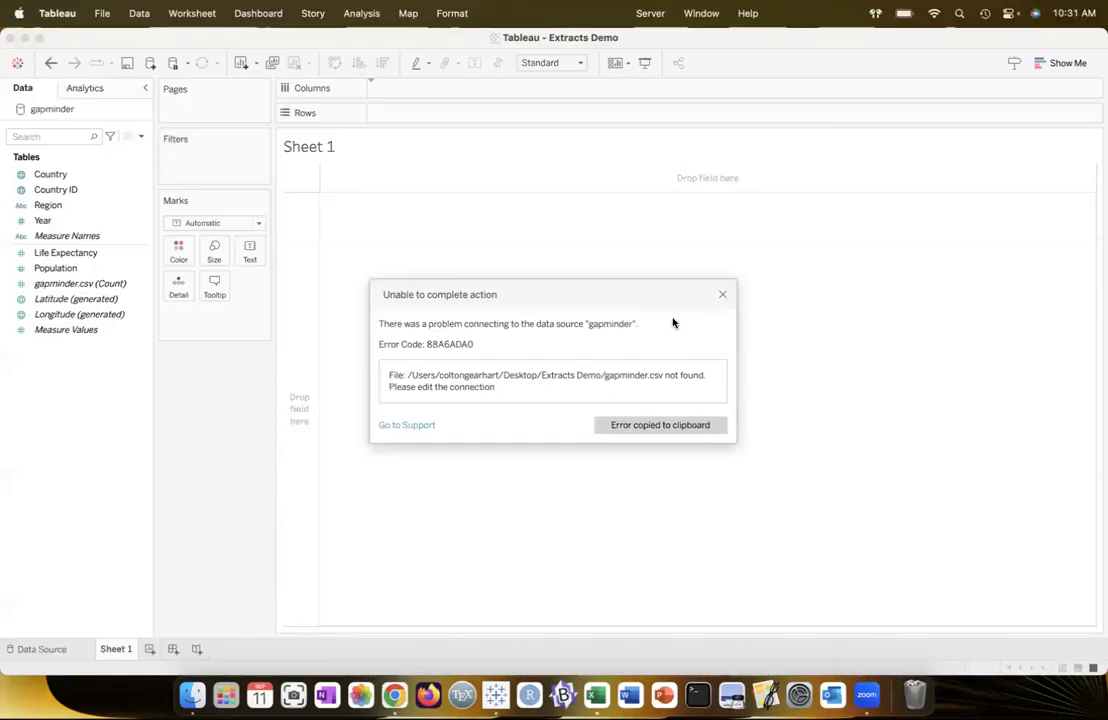
{"action": "left_click", "coordinate": [722, 294]}
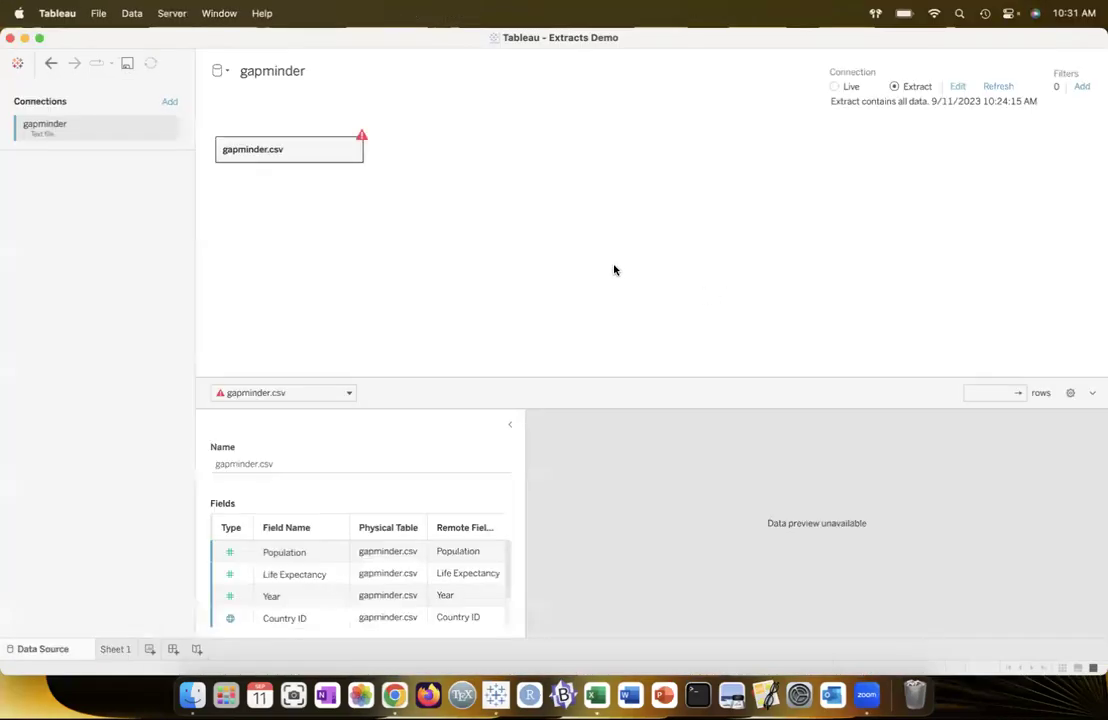
{"action": "left_click", "coordinate": [11, 38]}
{"action": "left_click", "coordinate": [510, 378]}
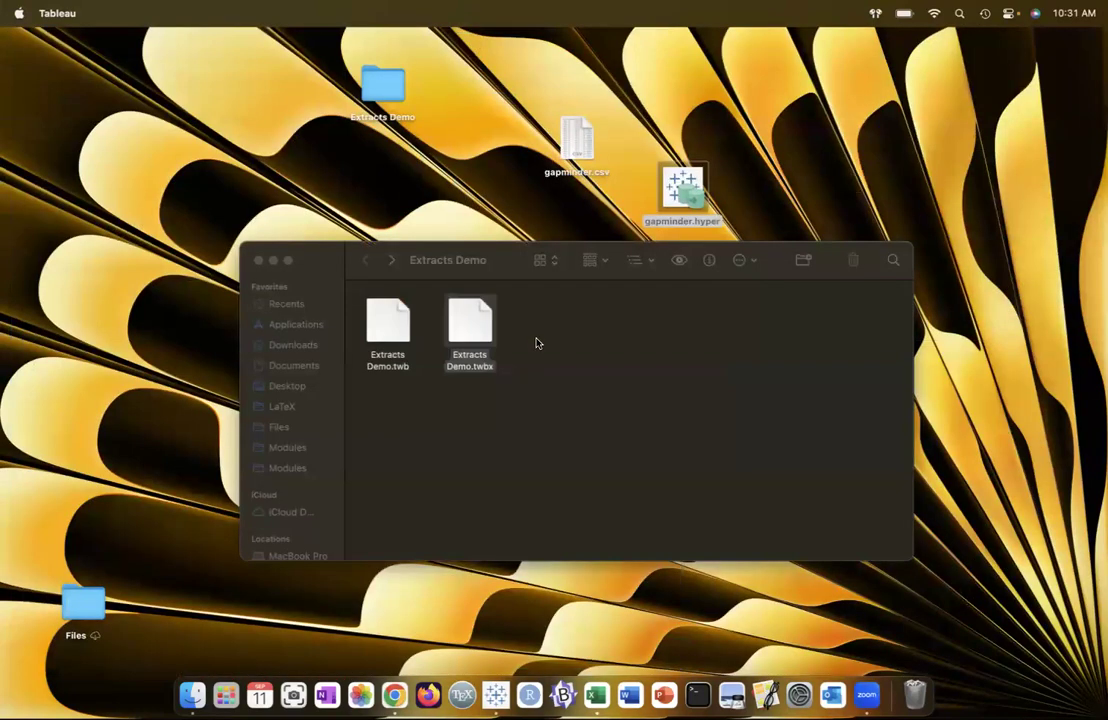
Reopen Extracts Demo.twbx, plot Life Expectancy on Columns against Population on Rows, and close the workbook without saving
{"action": "double_click", "coordinate": [488, 328]}
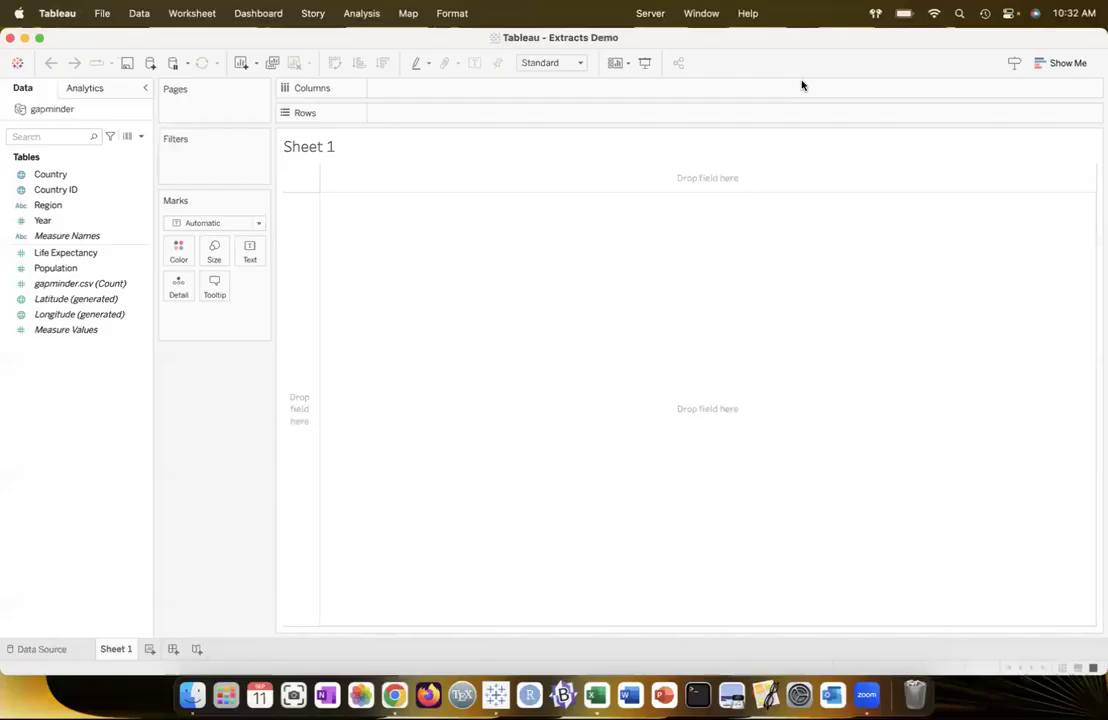
{"action": "mouse_move", "coordinate": [26, 258]}
{"action": "left_mouse_down"}
{"action": "mouse_move", "coordinate": [329, 138]}
{"action": "mouse_move", "coordinate": [388, 96]}
{"action": "left_mouse_up"}
{"action": "mouse_move", "coordinate": [55, 268]}
{"action": "left_mouse_down"}
{"action": "mouse_move", "coordinate": [66, 280]}
{"action": "mouse_move", "coordinate": [262, 221]}
{"action": "mouse_move", "coordinate": [403, 156]}
{"action": "mouse_move", "coordinate": [400, 121]}
{"action": "left_mouse_up"}
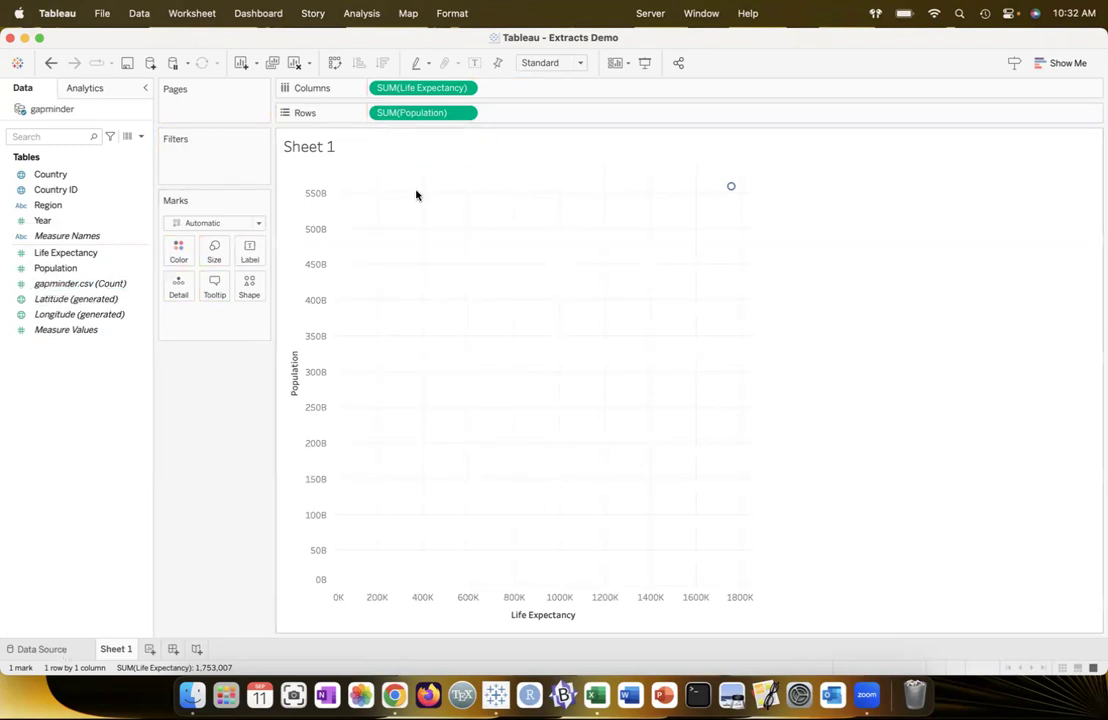
{"action": "left_click", "coordinate": [10, 38]}
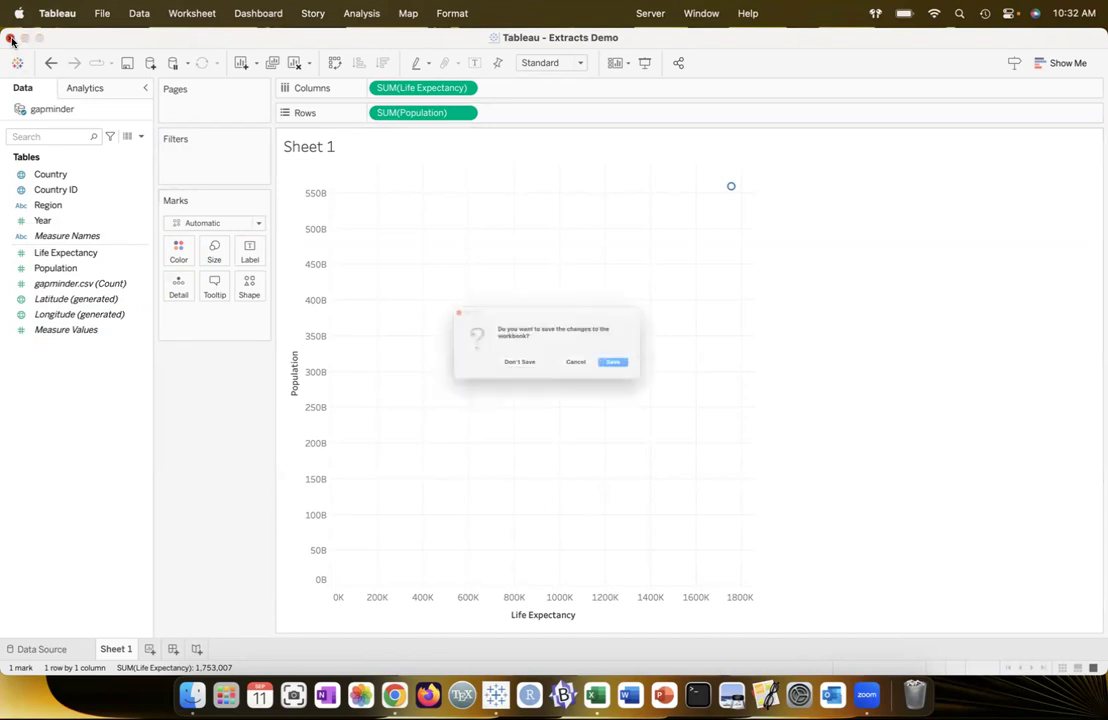
{"action": "left_click", "coordinate": [515, 376]}
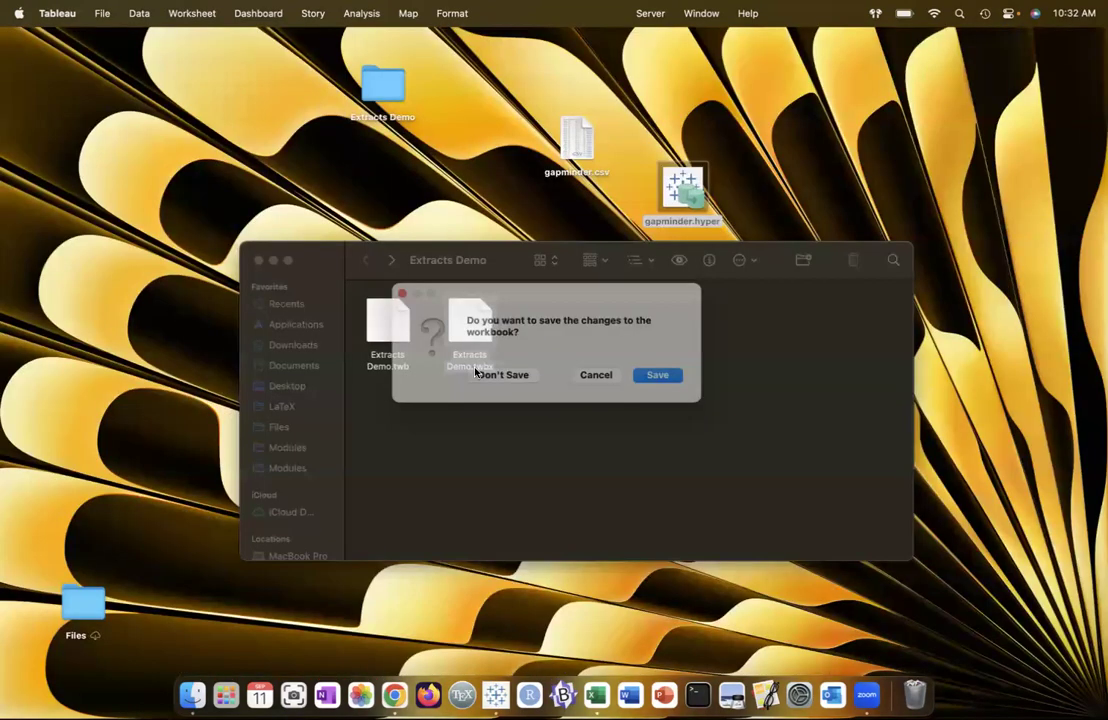
Open Extracts Demo.twb and try to place the Life Expectancy field on Rows in Sheet 1
{"action": "left_click", "coordinate": [398, 334]}
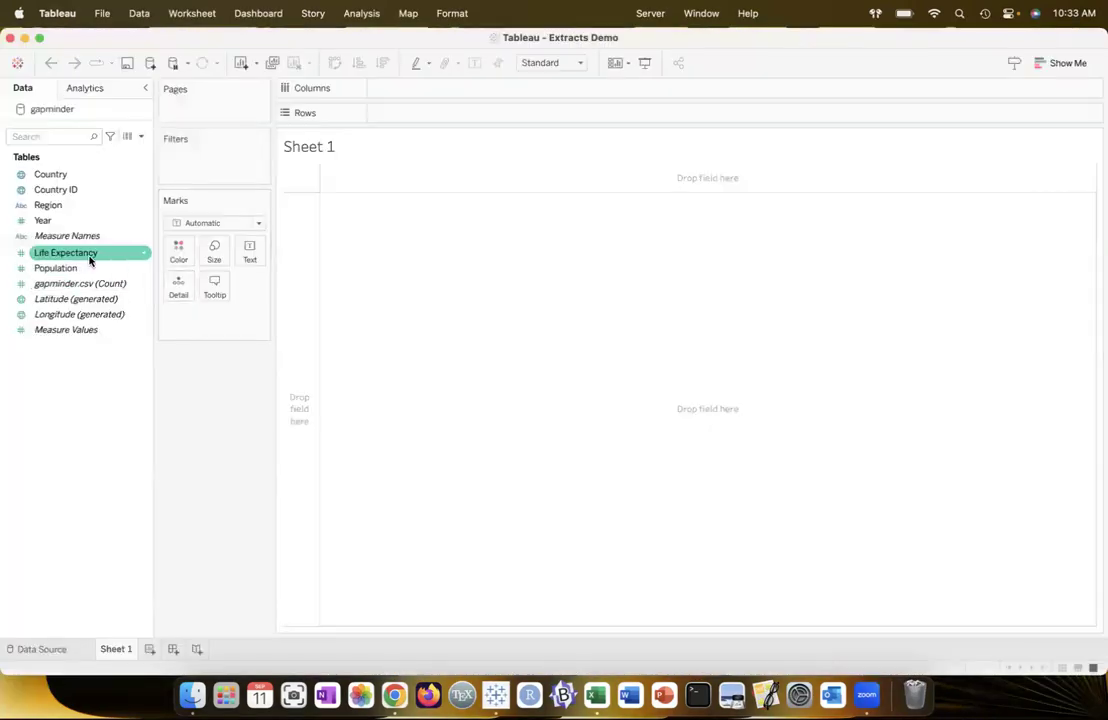
{"action": "left_click_drag", "start_coordinate": [88, 254], "coordinate": [477, 117]}
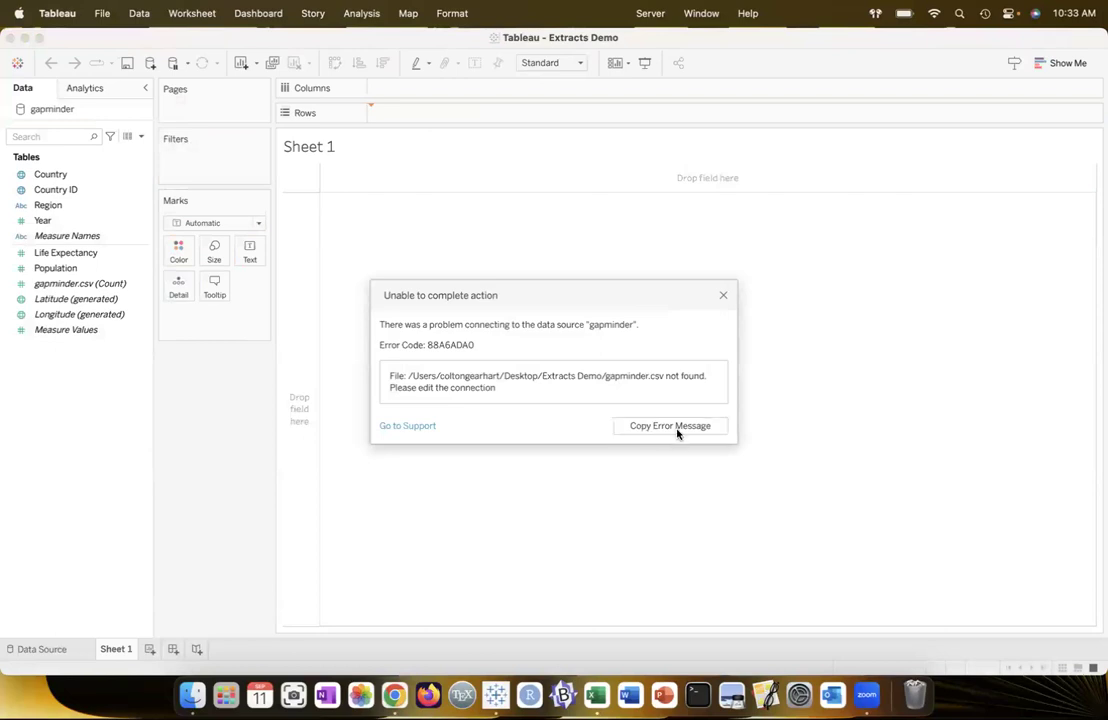
{"action": "left_click", "coordinate": [723, 296]}
Dismiss the connection error and close the Extracts Demo.twb workbook without saving its changes
{"action": "key", "text": "ctrl+Up"}
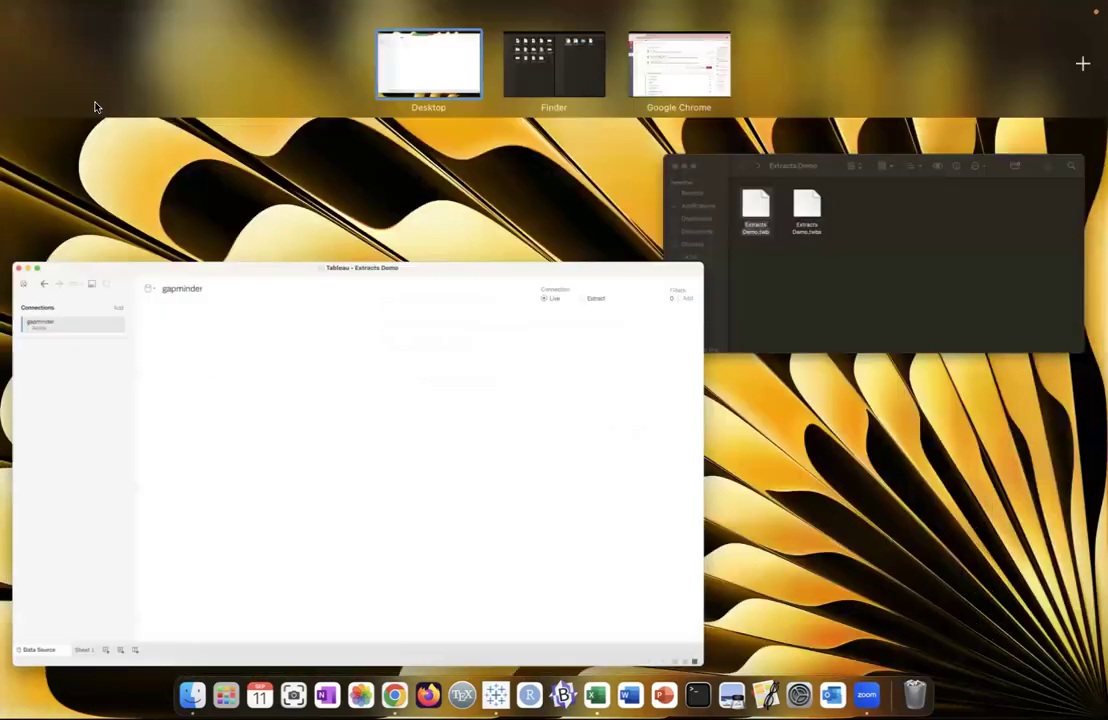
{"action": "left_click", "coordinate": [223, 304]}
{"action": "left_click", "coordinate": [10, 37]}
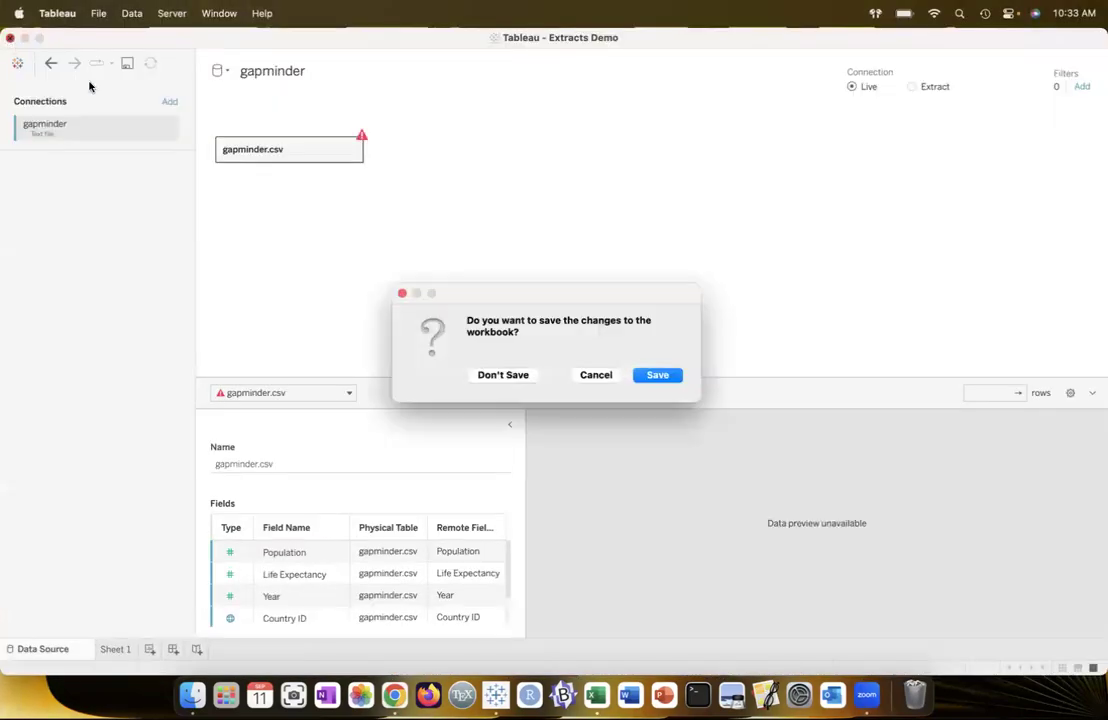
{"action": "left_click", "coordinate": [502, 375]}
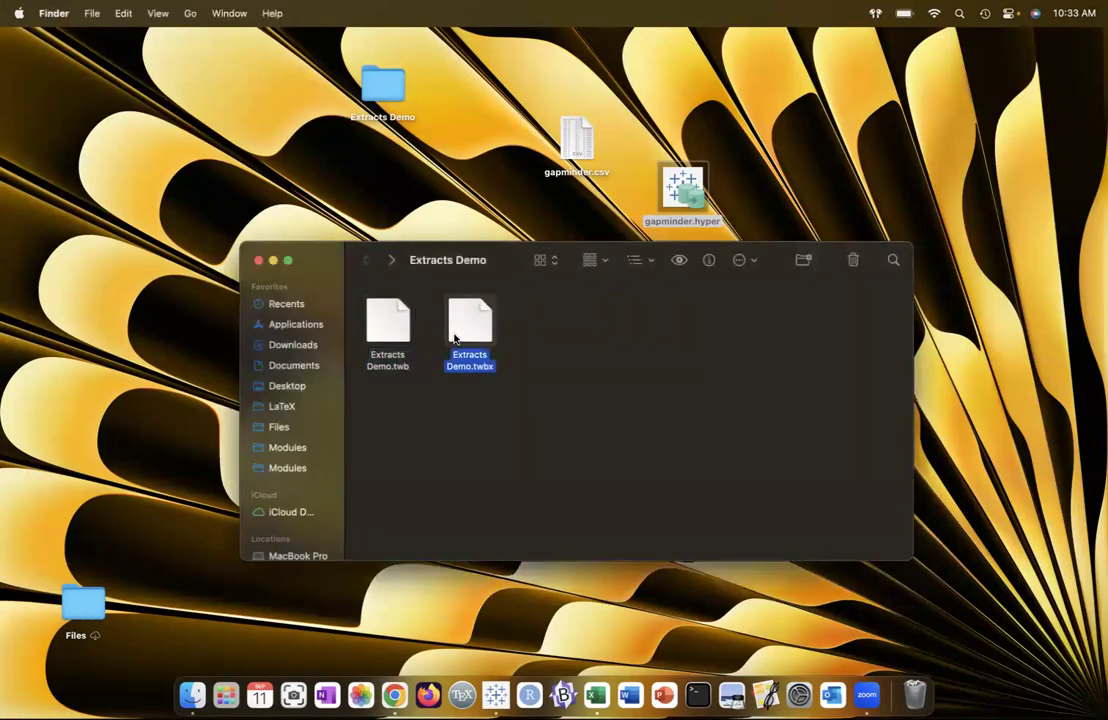